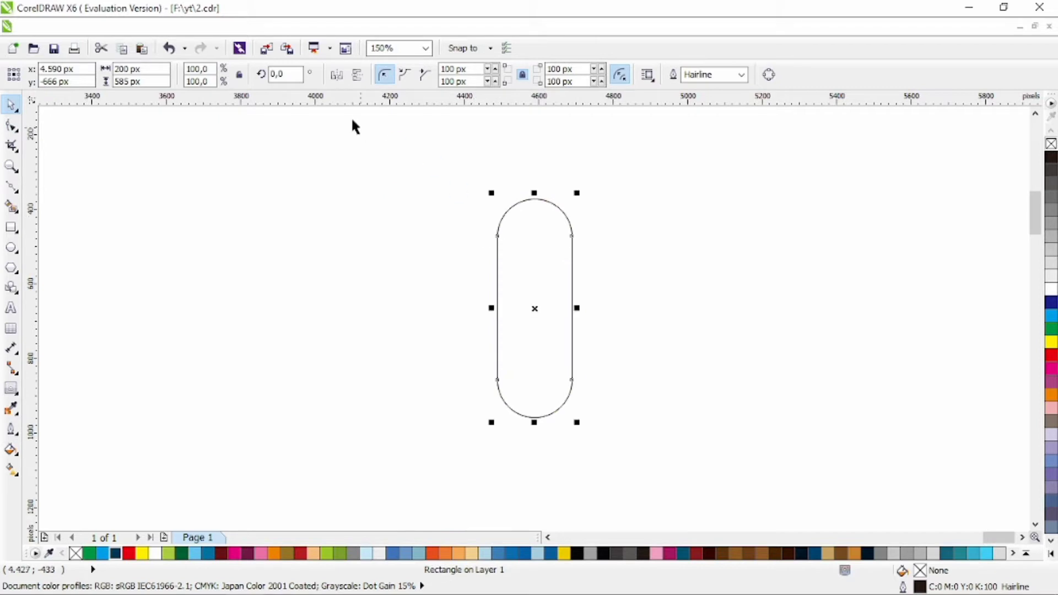
- Create a copy of the vertical capsule rotated 90 degrees and weld both capsules into a single plus shape
{"action": "triple_click", "coordinate": [301, 75]}
{"action": "type", "text": "90"}
{"action": "key", "text": "Return"}
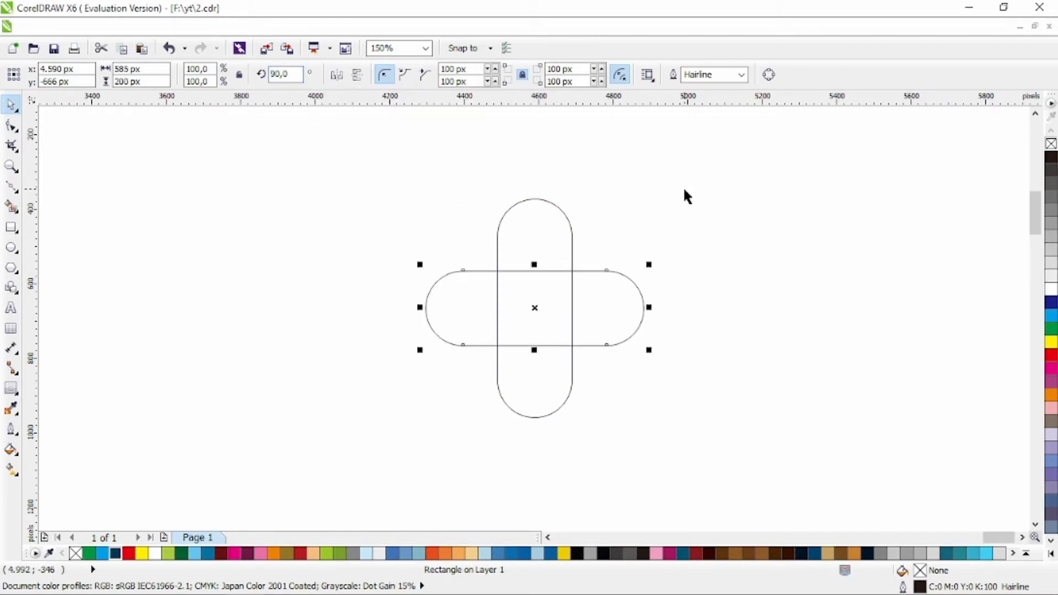
{"action": "left_click_drag", "start_coordinate": [684, 173], "coordinate": [402, 429]}
{"action": "left_click", "coordinate": [479, 74]}
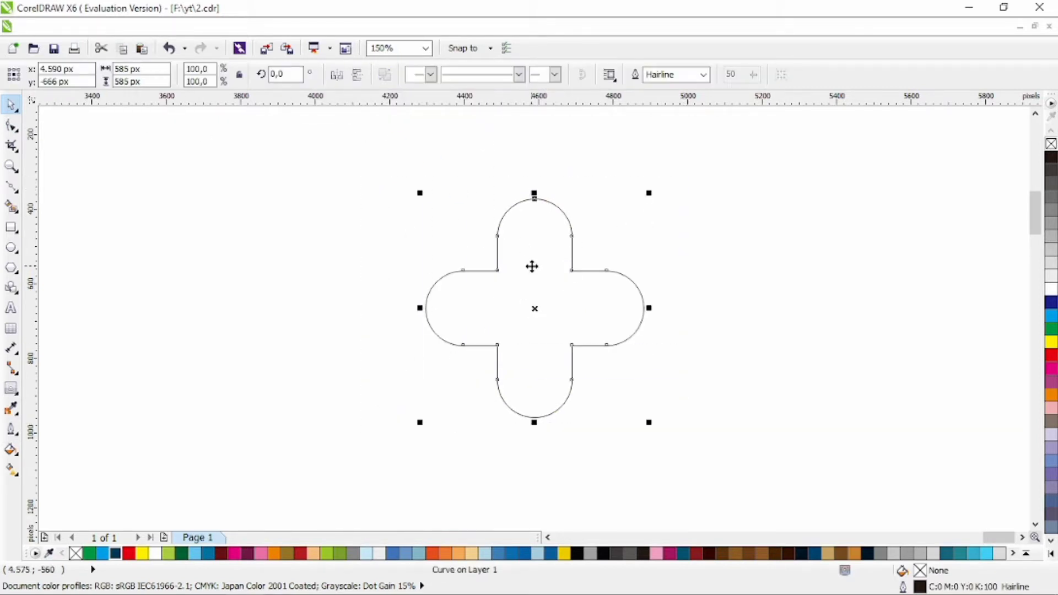
- Set the plus outline width to 5.0 mm and shrink the shape around its centre to about 369 px
{"action": "left_click", "coordinate": [703, 74]}
{"action": "left_click", "coordinate": [684, 219]}
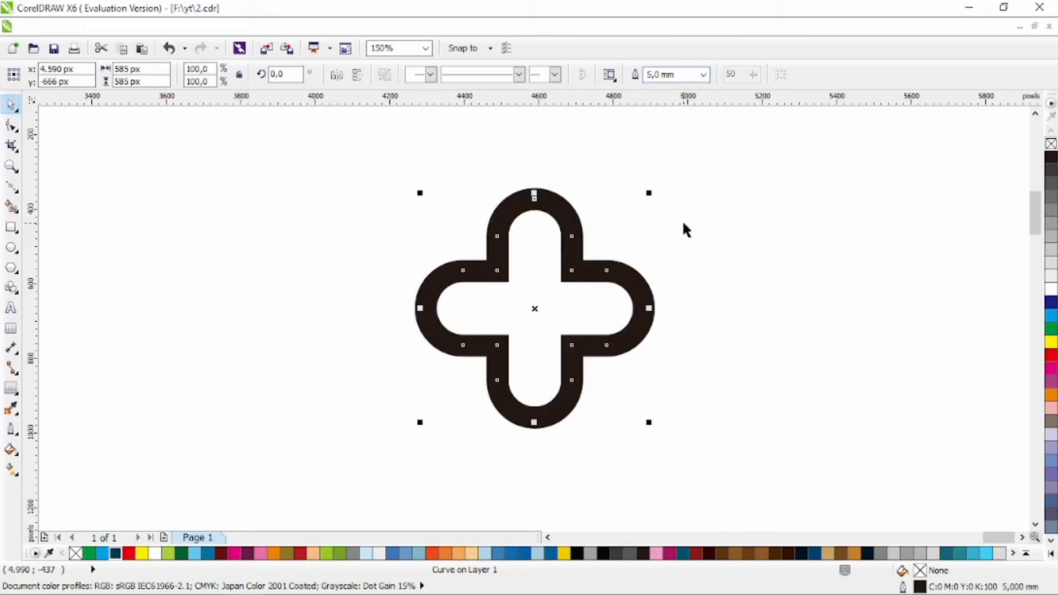
{"action": "left_click", "coordinate": [682, 220]}
{"action": "left_click", "coordinate": [620, 273]}
{"action": "left_click_drag", "start_coordinate": [648, 193], "coordinate": [602, 239]}
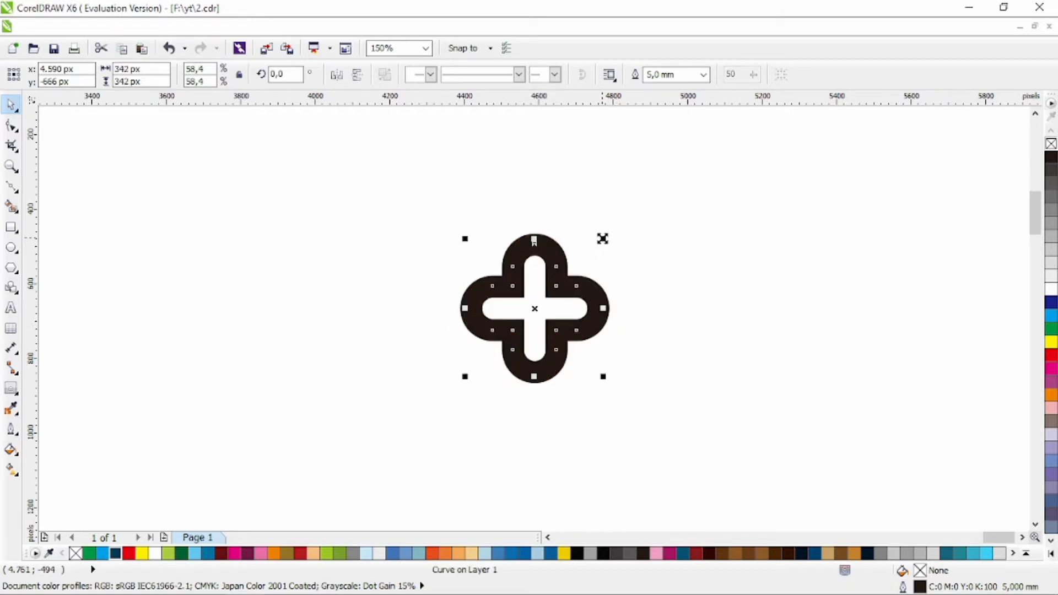
- Convert the plus's thick outline to an object and enlarge it around its centre to about 710 px
{"action": "key", "text": "ctrl+shift+q"}
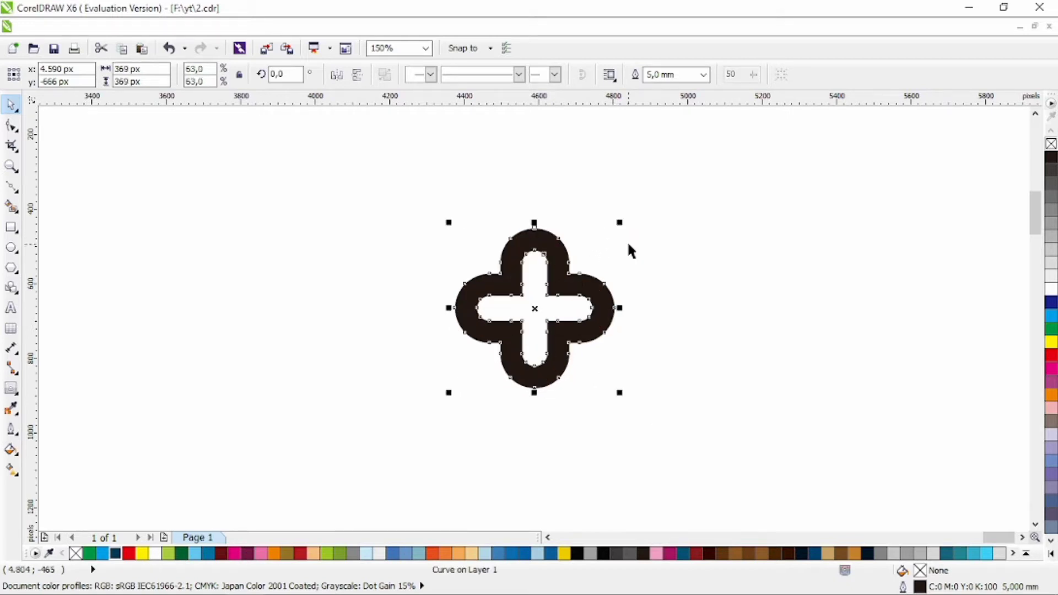
{"action": "left_click_drag", "start_coordinate": [618, 222], "coordinate": [675, 166]}
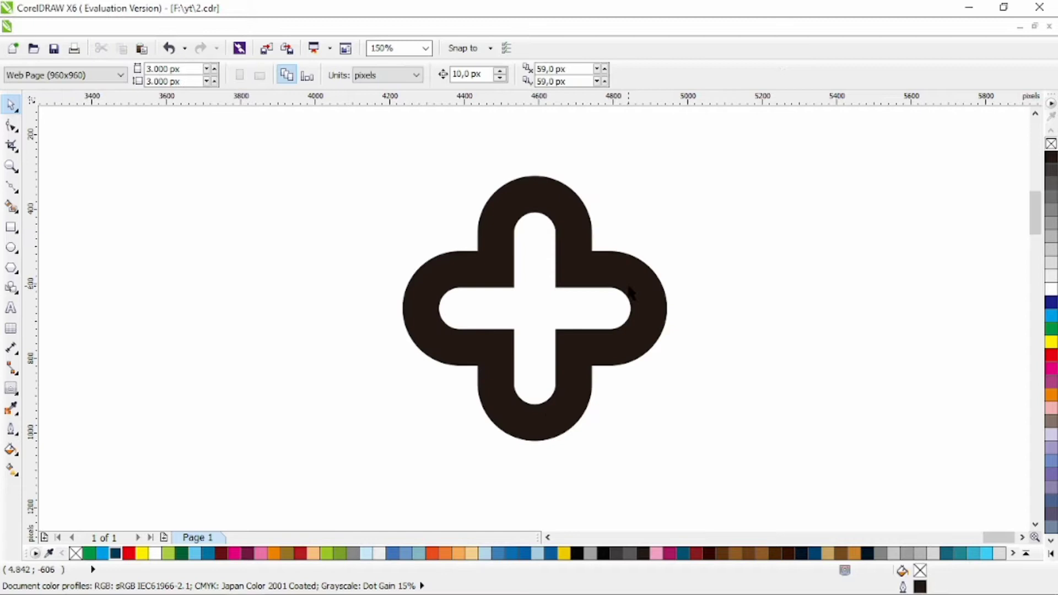
{"action": "left_click", "coordinate": [659, 210]}
- Give the plus-shaped ring a black hairline outline and no fill
{"action": "left_click", "coordinate": [11, 126]}
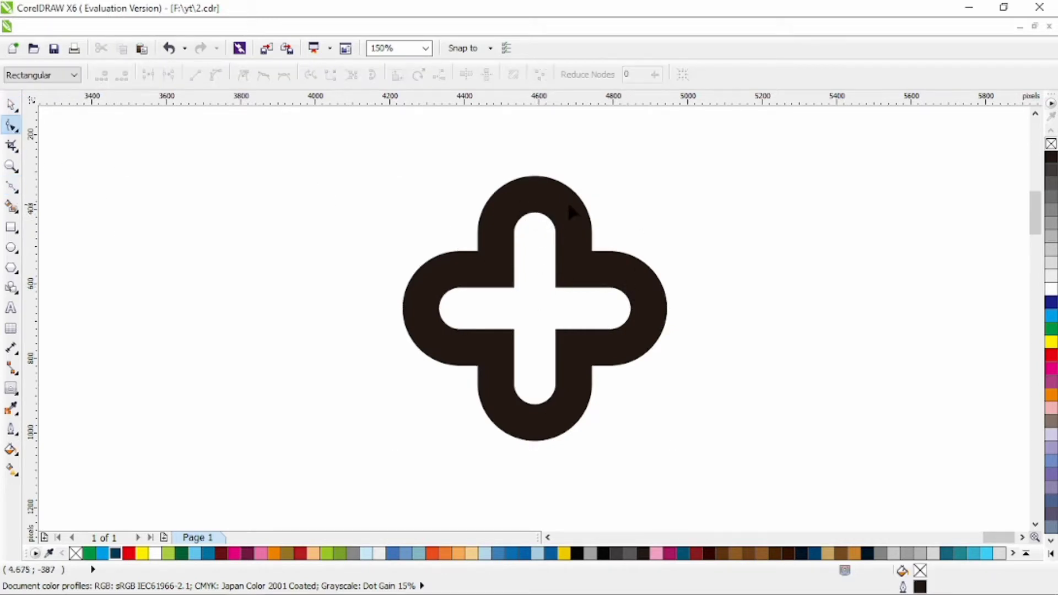
{"action": "left_click", "coordinate": [563, 211]}
{"action": "left_click", "coordinate": [11, 104]}
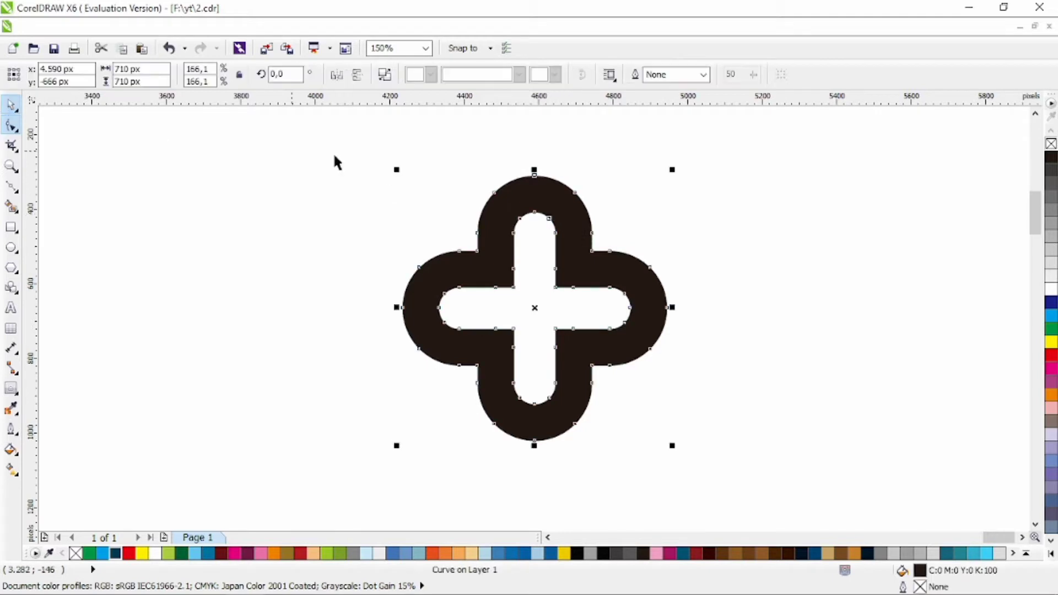
{"action": "right_click", "coordinate": [1050, 161]}
{"action": "left_click", "coordinate": [1050, 144]}
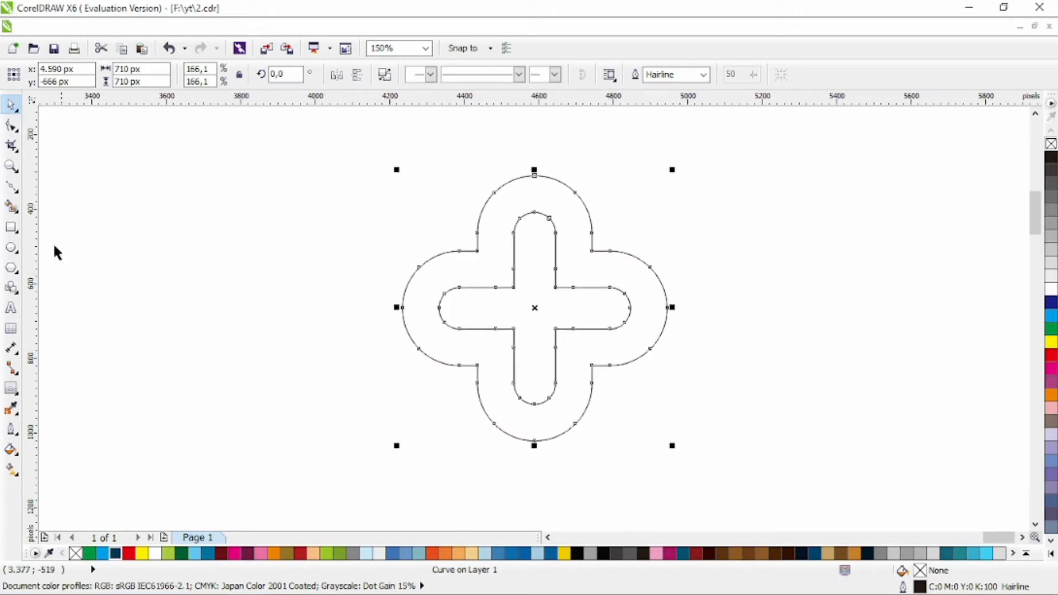
- Draw a rectangle about 460 × 815 px over the ring's left half and trim the ring with it, keeping a full ring behind
{"action": "left_click", "coordinate": [11, 126]}
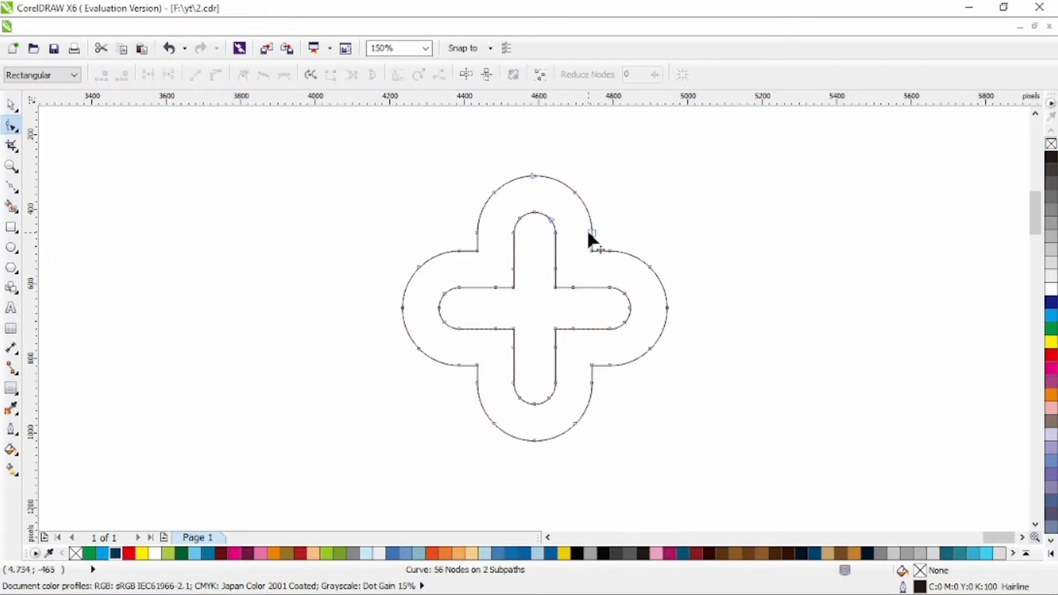
{"action": "left_click", "coordinate": [11, 228]}
{"action": "left_click_drag", "start_coordinate": [350, 169], "coordinate": [521, 473]}
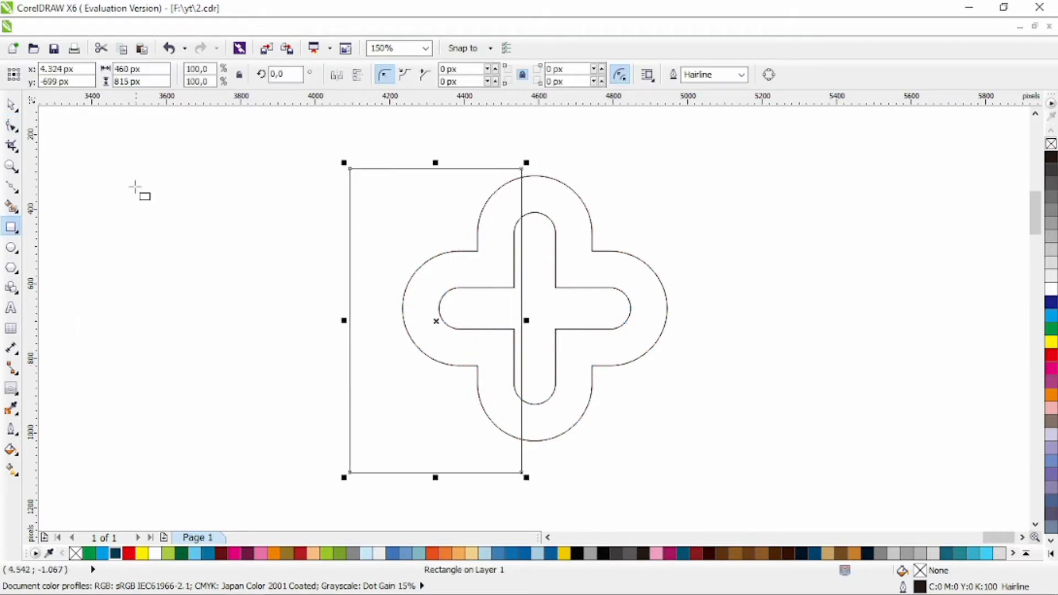
{"action": "key", "text": "space"}
{"action": "left_click", "coordinate": [541, 206], "text": "shift"}
{"action": "left_click", "coordinate": [510, 74]}
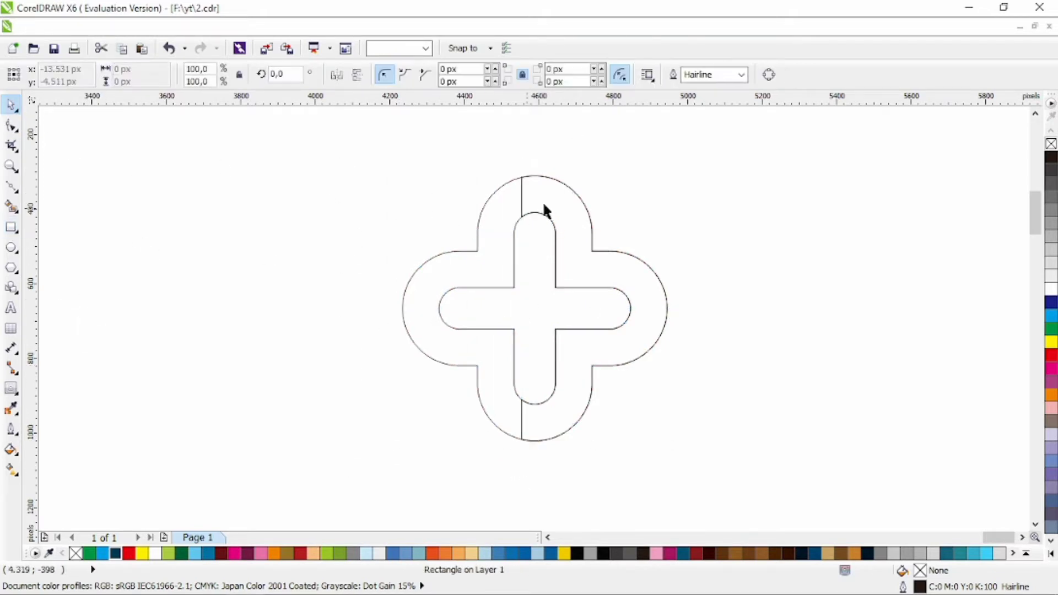
- Delete the right-hand piece's nodes around the outer cap of the upper arm using the Shape tool
{"action": "left_click", "coordinate": [543, 209]}
{"action": "left_click", "coordinate": [11, 125]}
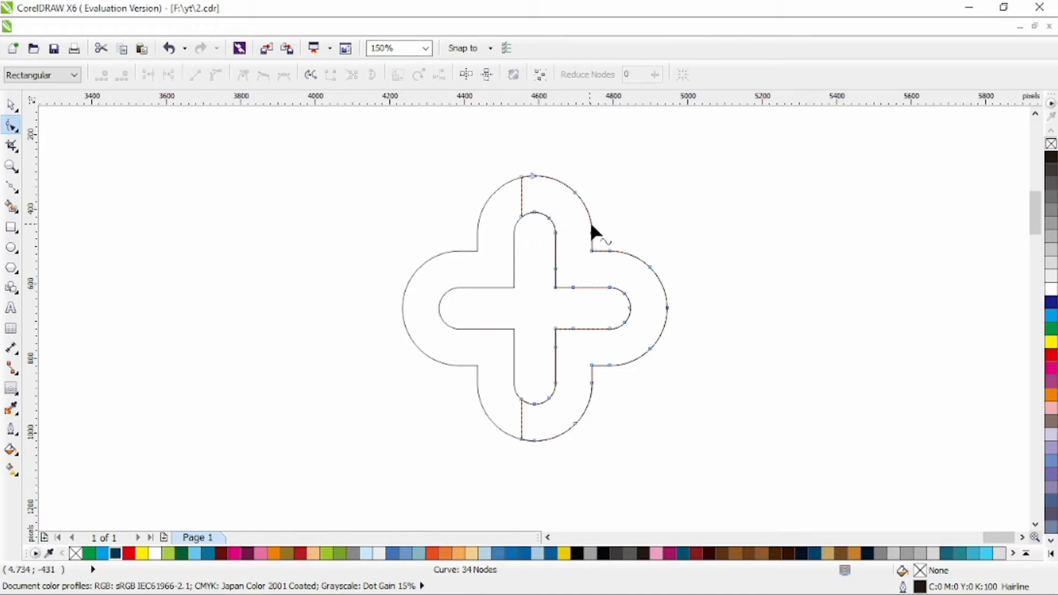
{"action": "key", "text": "ctrl+a"}
{"action": "left_click", "coordinate": [398, 182]}
{"action": "key", "text": "ctrl+a"}
{"action": "left_click", "coordinate": [548, 177]}
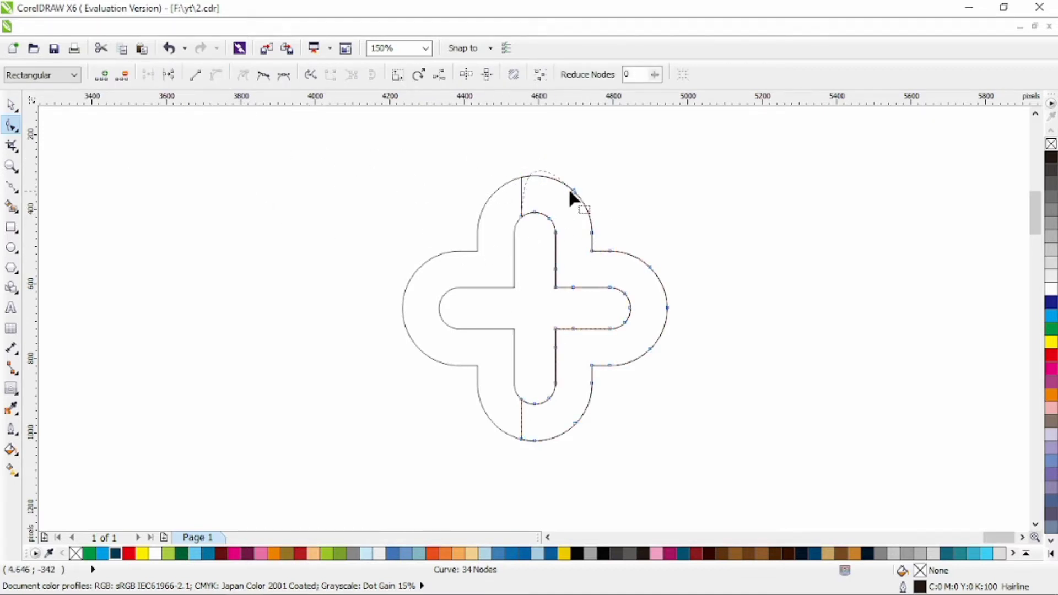
{"action": "left_click_drag", "start_coordinate": [569, 167], "coordinate": [601, 211]}
{"action": "left_click_drag", "start_coordinate": [510, 211], "coordinate": [562, 199]}
{"action": "key", "text": "Delete"}
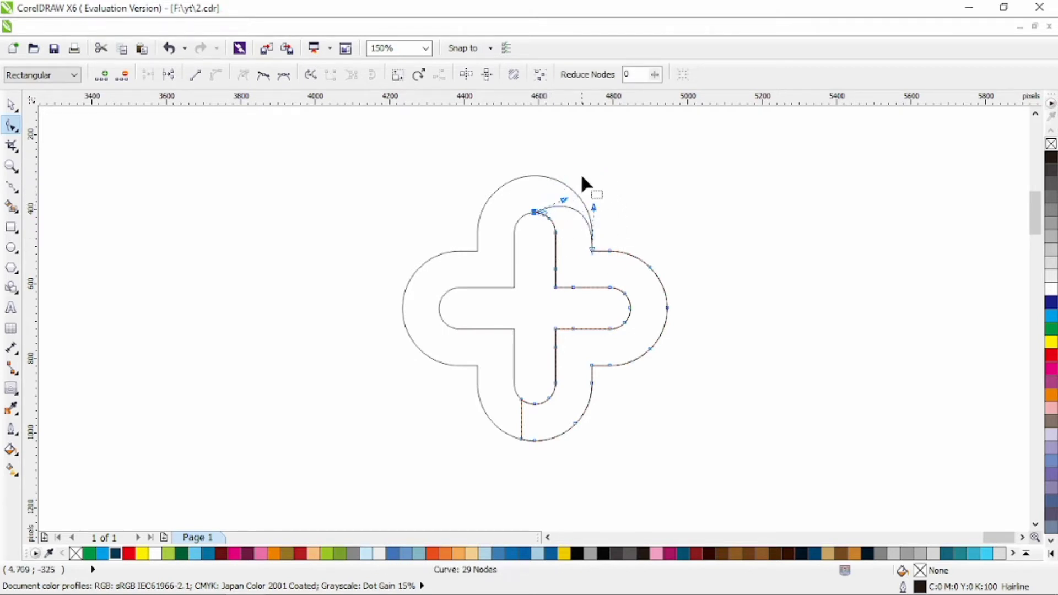
- Undo the last node edits and bend the new top segment into an arc from the inner edge to the upper right notch
{"action": "key", "text": "ctrl+z"}
{"action": "key", "text": "ctrl+z"}
{"action": "key", "text": "ctrl+z"}
{"action": "key", "text": "ctrl+z"}
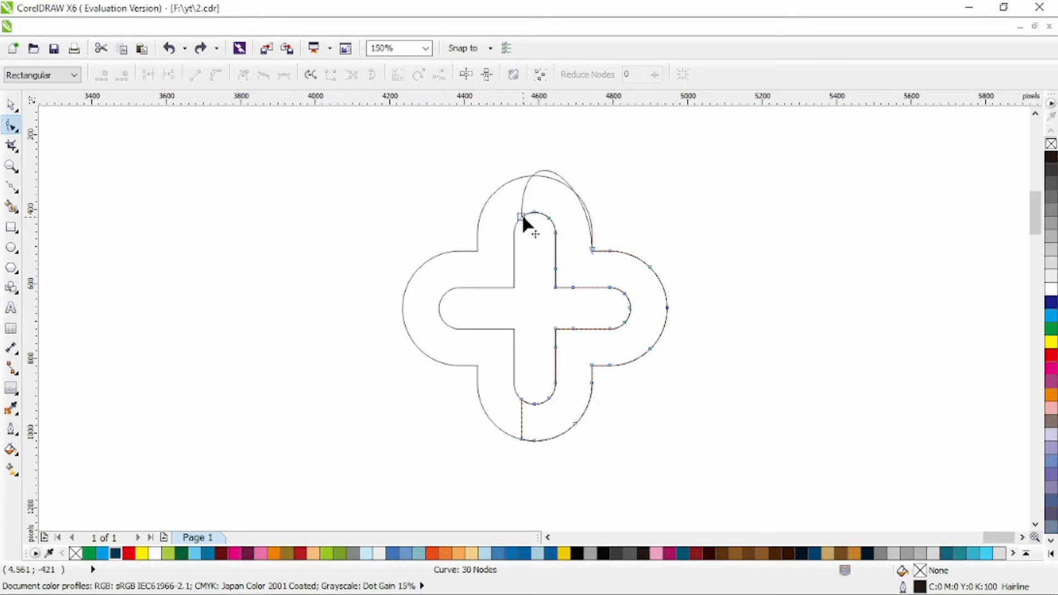
{"action": "left_click_drag", "start_coordinate": [522, 137], "coordinate": [597, 212]}
{"action": "left_click", "coordinate": [11, 104]}
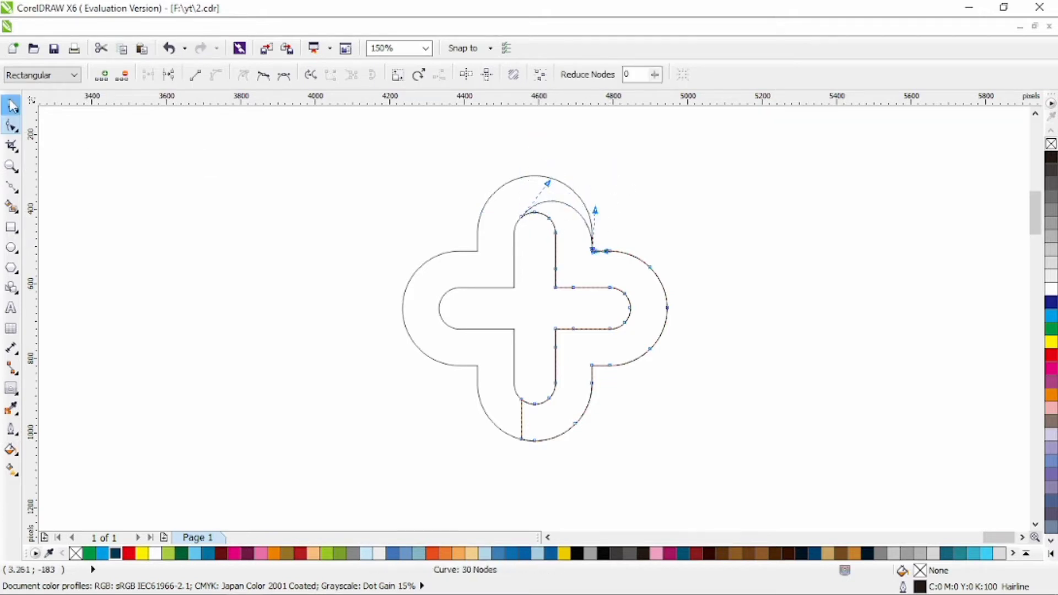
- Fill the right-hand piece with a downward linear gradient from dark blue (C100 M81 Y54 K20) to cyan, without an outline
{"action": "left_click", "coordinate": [121, 552]}
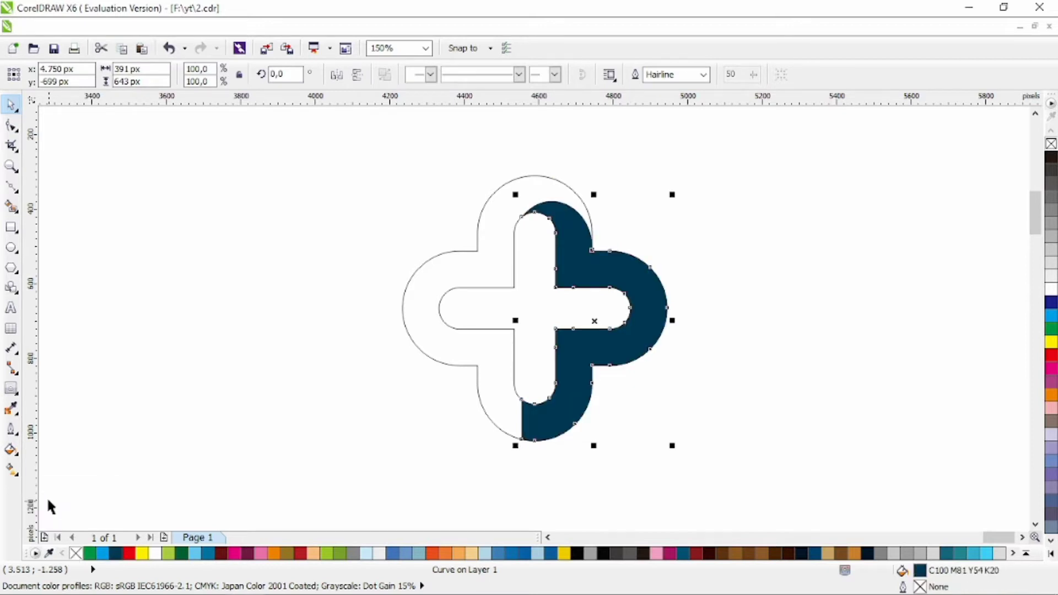
{"action": "left_click", "coordinate": [11, 469]}
{"action": "left_click_drag", "start_coordinate": [561, 221], "coordinate": [560, 357]}
{"action": "left_click", "coordinate": [102, 553]}
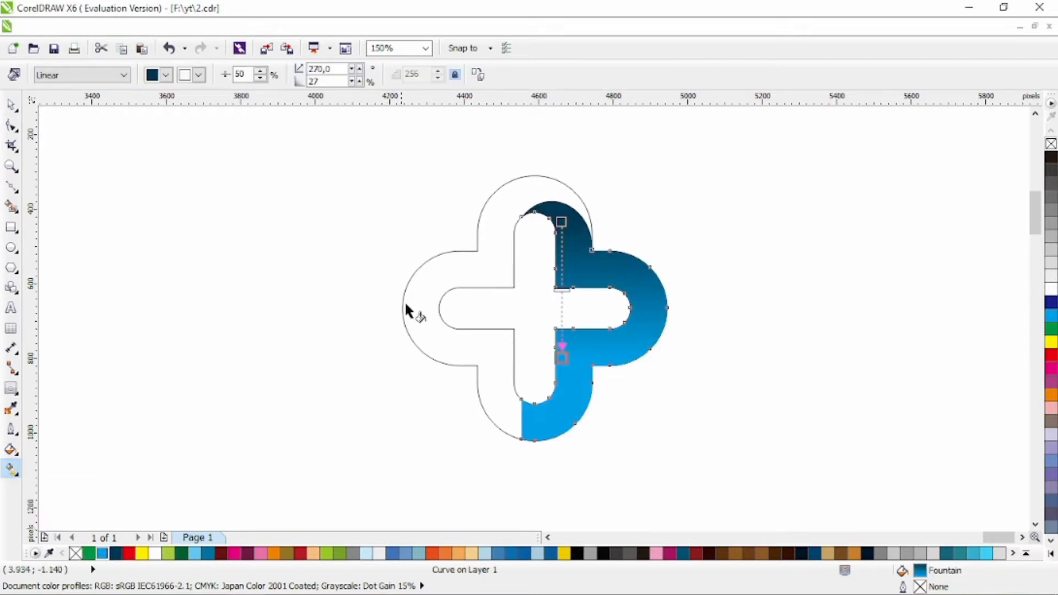
- Fill the full plus ring with cyan and remove the outlines from both shapes
{"action": "left_click", "coordinate": [485, 283]}
{"action": "left_click", "coordinate": [102, 553]}
{"action": "left_click", "coordinate": [11, 105]}
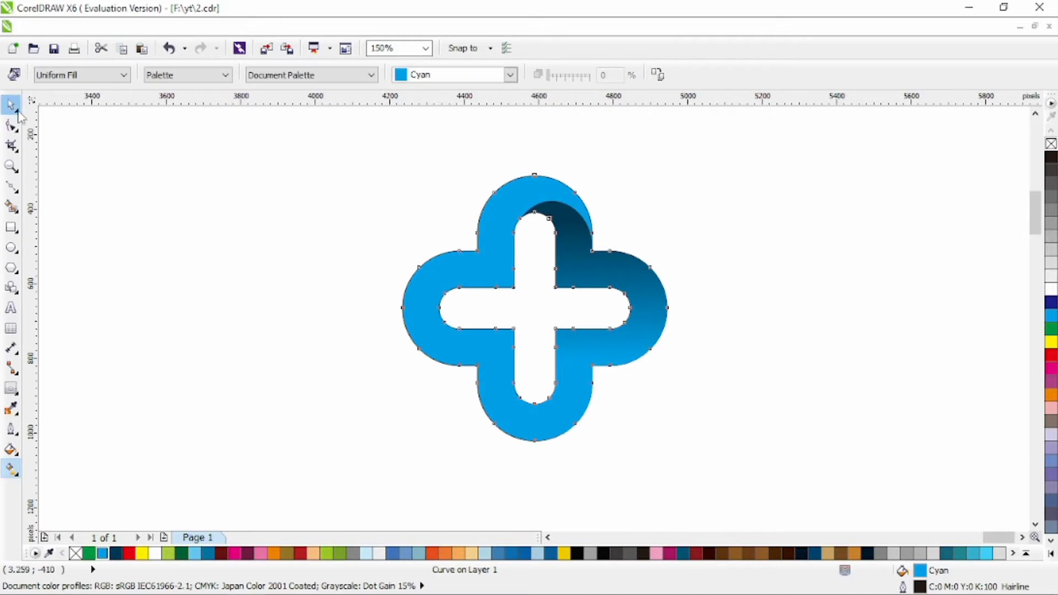
{"action": "left_click_drag", "start_coordinate": [354, 150], "coordinate": [760, 478]}
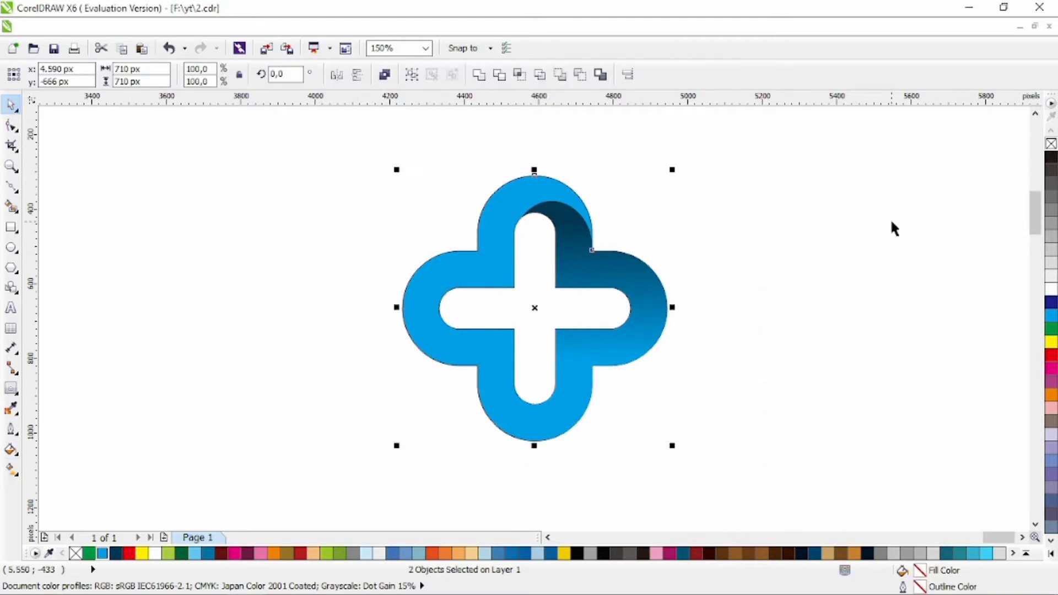
{"action": "right_click", "coordinate": [1049, 146]}
{"action": "left_click", "coordinate": [939, 186]}
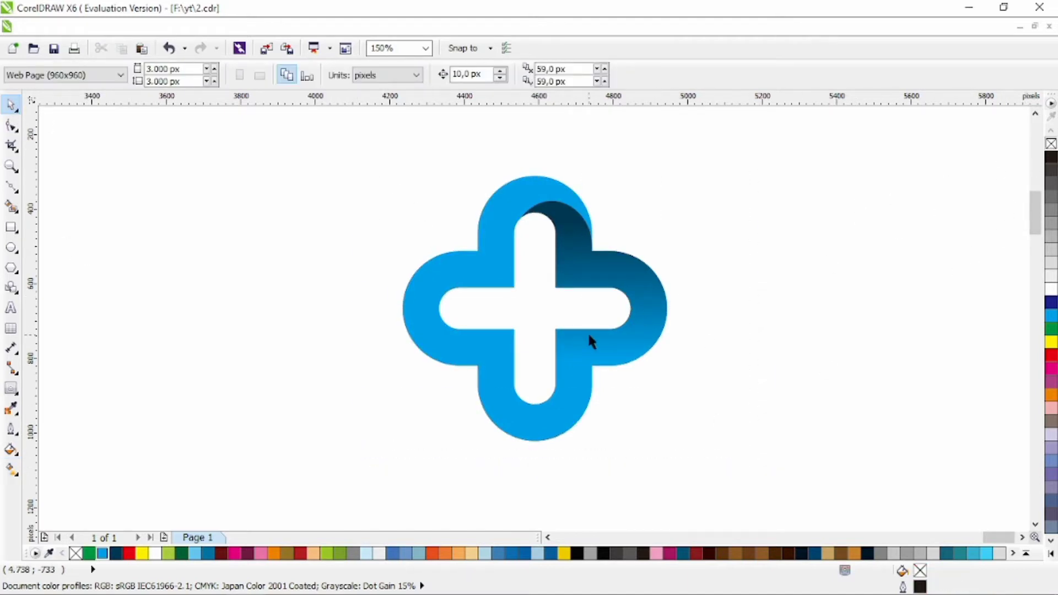
- Shorten the right-hand piece's vertical gradient so the dark blue fades to cyan by the right arm's inner upper edge
{"action": "left_click", "coordinate": [673, 325]}
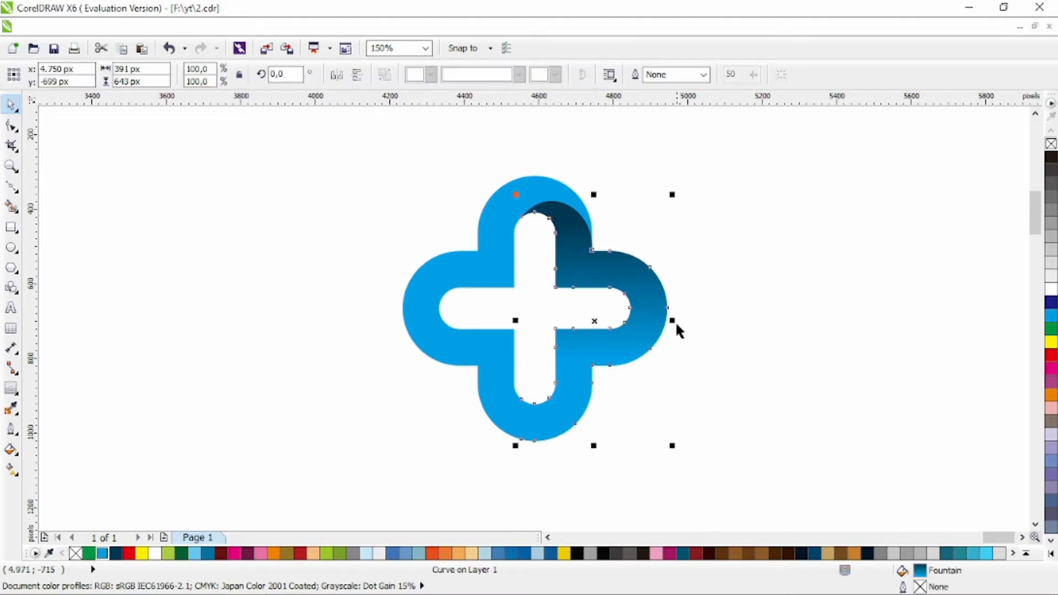
{"action": "left_click", "coordinate": [693, 311]}
{"action": "left_click", "coordinate": [555, 345]}
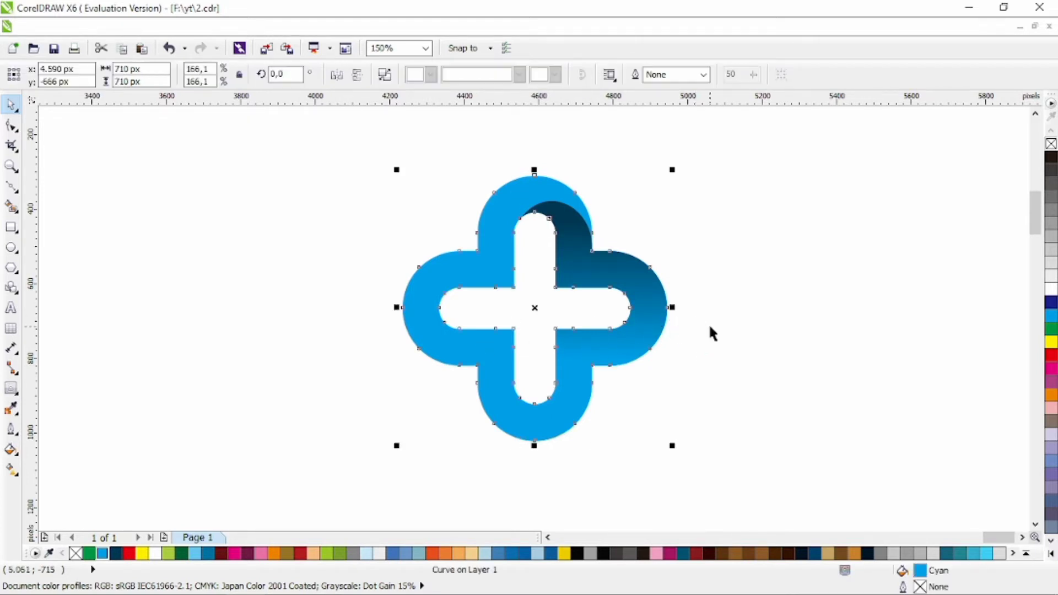
{"action": "left_click", "coordinate": [656, 320]}
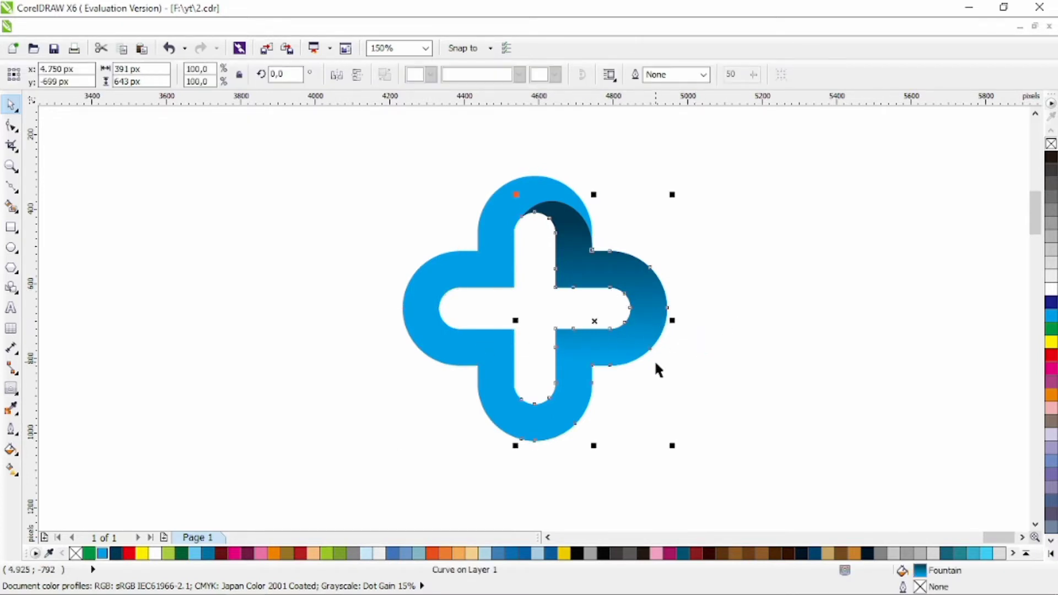
{"action": "left_click", "coordinate": [644, 271]}
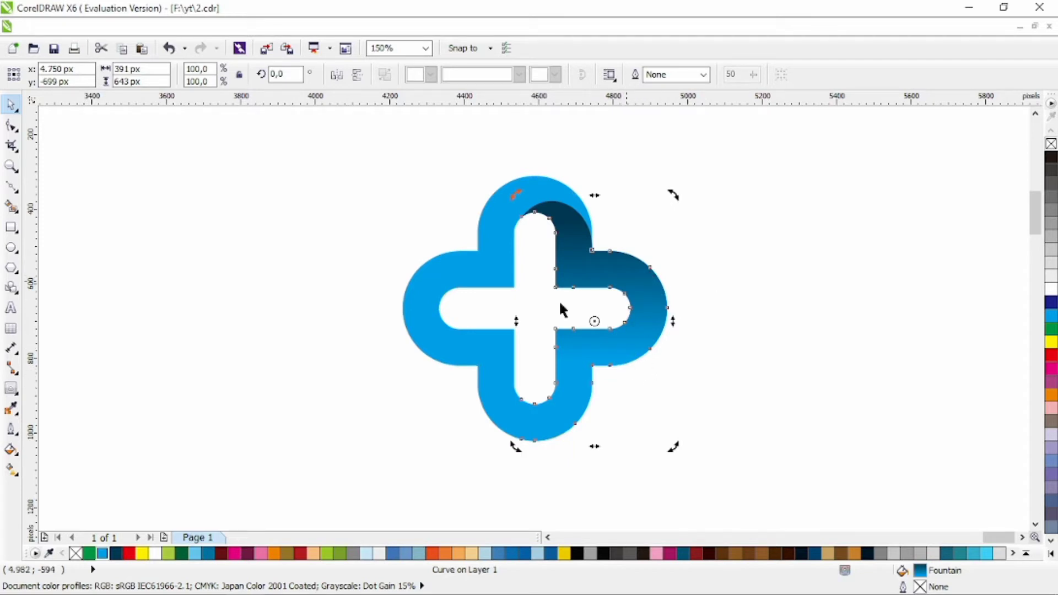
{"action": "left_click", "coordinate": [11, 469]}
{"action": "left_click_drag", "start_coordinate": [561, 188], "coordinate": [561, 287]}
{"action": "left_click_drag", "start_coordinate": [577, 205], "coordinate": [576, 292]}
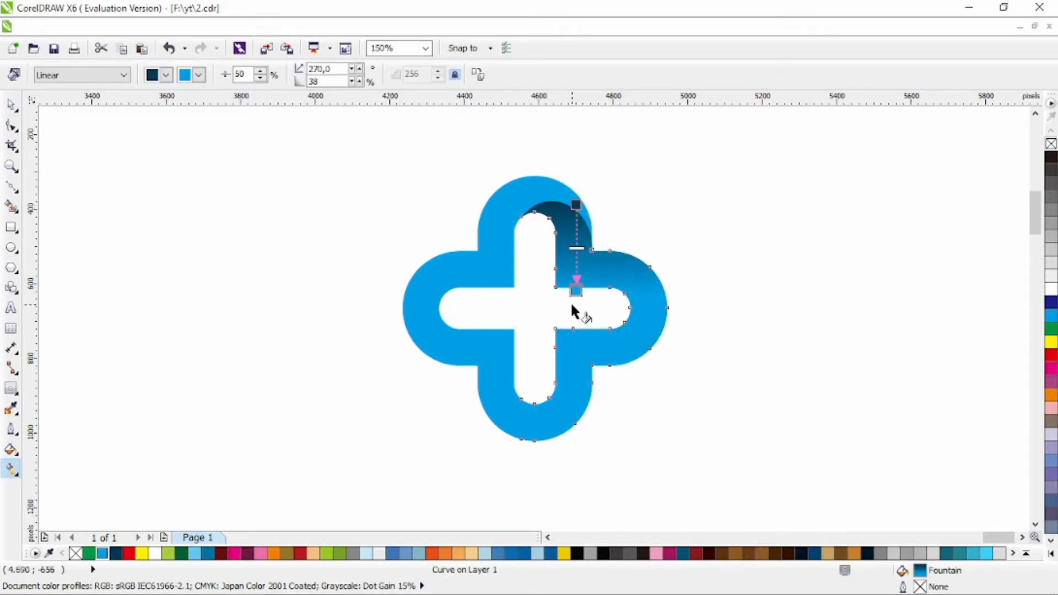
{"action": "left_click_drag", "start_coordinate": [550, 193], "coordinate": [550, 286]}
{"action": "left_click", "coordinate": [12, 106]}
{"action": "left_click", "coordinate": [309, 221]}
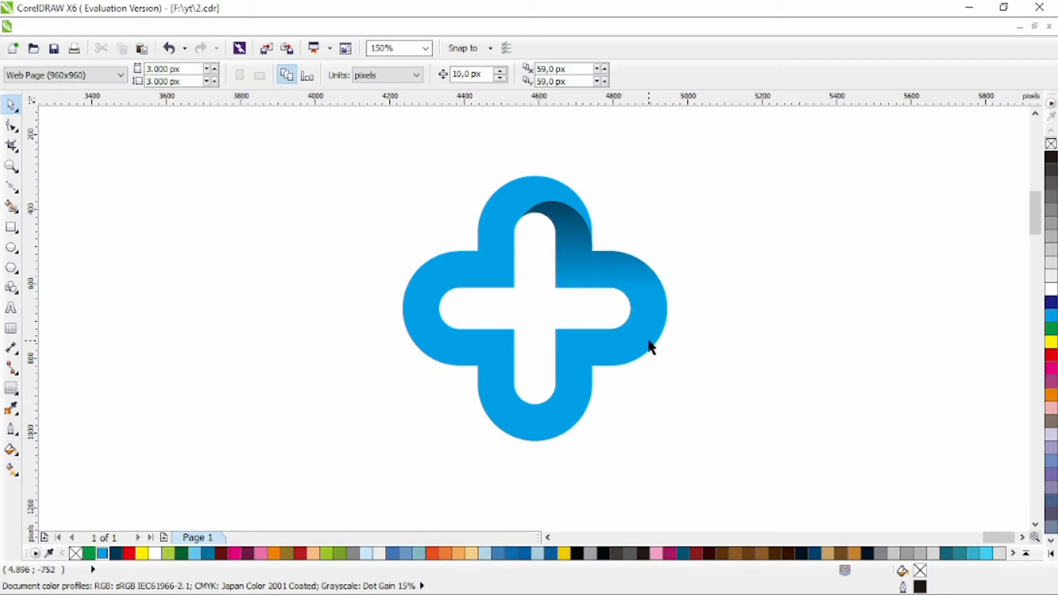
- Duplicate the gradient piece in place and give the copy a black hairline outline and no fill
{"action": "left_click", "coordinate": [648, 341]}
{"action": "key", "text": "ctrl+c"}
{"action": "right_click", "coordinate": [1051, 157]}
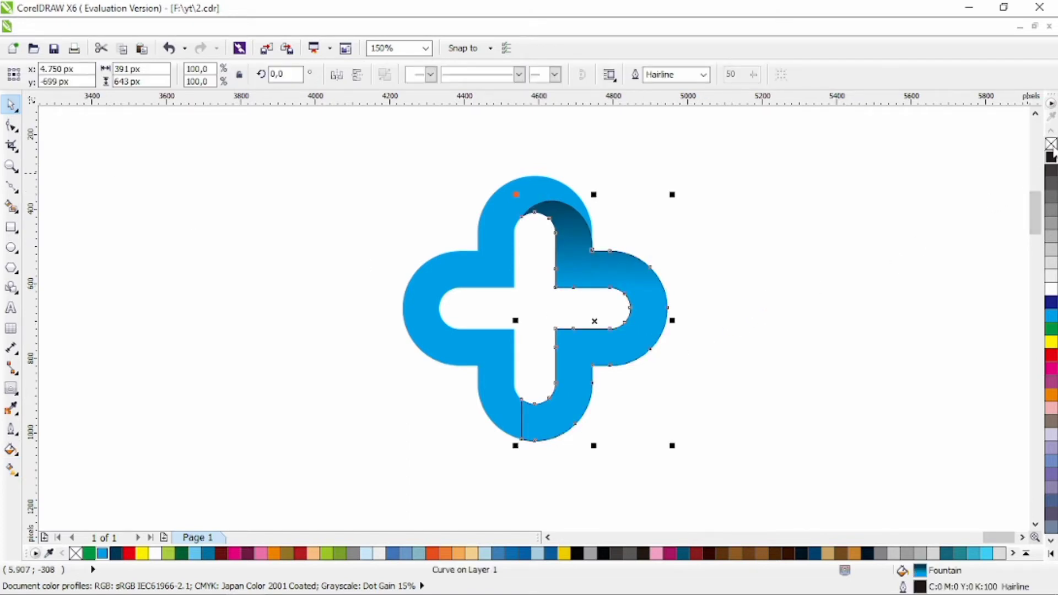
{"action": "left_click", "coordinate": [1051, 144]}
- Delete the outline copy's nodes around the upper arm, the right arm's outer edge and the right arm's inner upper edge
{"action": "left_click", "coordinate": [11, 125]}
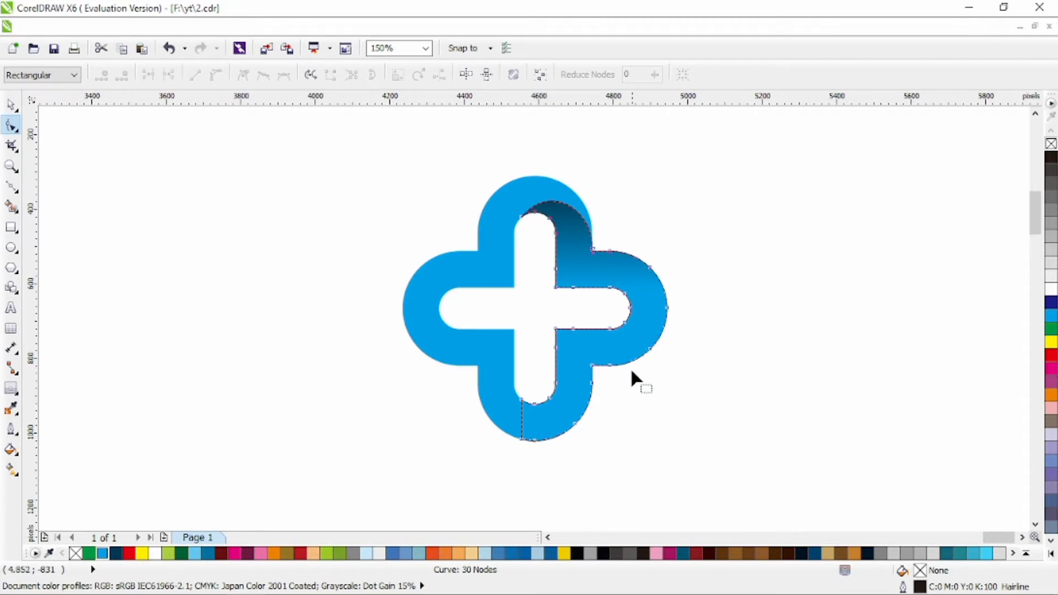
{"action": "key", "text": "ctrl+a"}
{"action": "left_click_drag", "start_coordinate": [490, 156], "coordinate": [597, 301]}
{"action": "key", "text": "Delete"}
{"action": "left_click_drag", "start_coordinate": [593, 219], "coordinate": [643, 266]}
{"action": "key", "text": "Delete"}
{"action": "left_click_drag", "start_coordinate": [685, 247], "coordinate": [642, 279]}
{"action": "key", "text": "Delete"}
{"action": "left_click_drag", "start_coordinate": [689, 279], "coordinate": [652, 316]}
{"action": "key", "text": "Delete"}
{"action": "left_click_drag", "start_coordinate": [703, 324], "coordinate": [606, 385]}
{"action": "key", "text": "Delete"}
{"action": "key", "text": "Delete"}
{"action": "left_click", "coordinate": [609, 286]}
{"action": "key", "text": "Delete"}
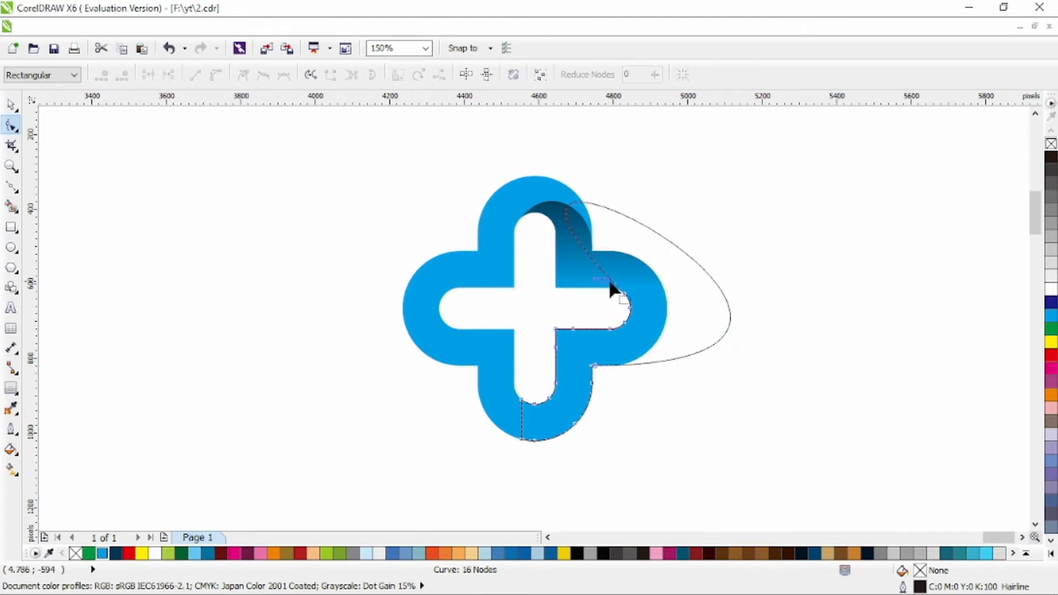
{"action": "left_click_drag", "start_coordinate": [638, 298], "coordinate": [639, 298]}
{"action": "key", "text": "Delete"}
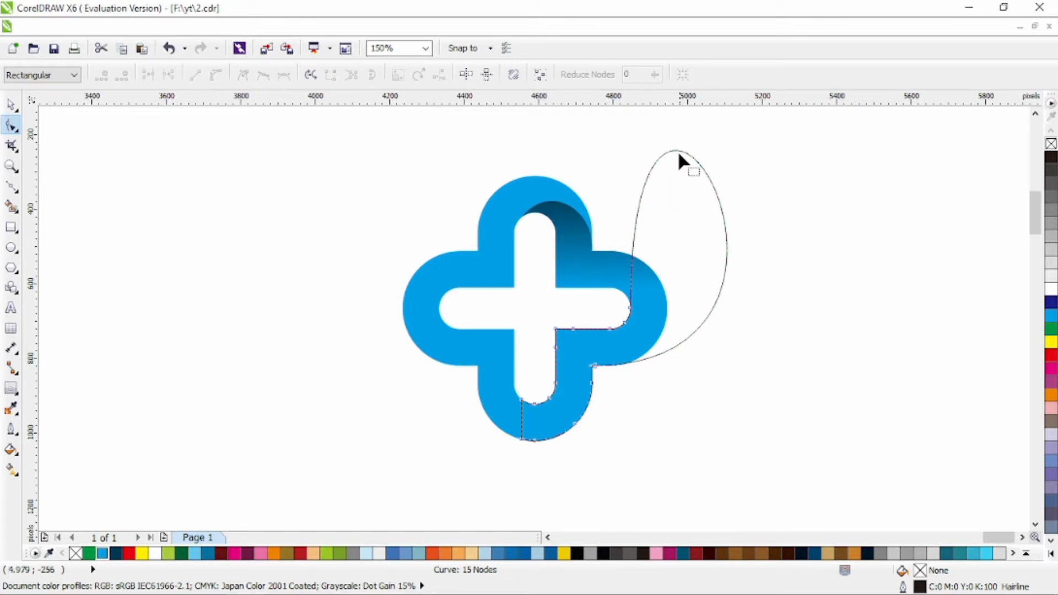
{"action": "left_click_drag", "start_coordinate": [678, 151], "coordinate": [694, 290]}
{"action": "left_click", "coordinate": [629, 307]}
{"action": "key", "text": "ctrl+z"}
{"action": "key", "text": "ctrl+z"}
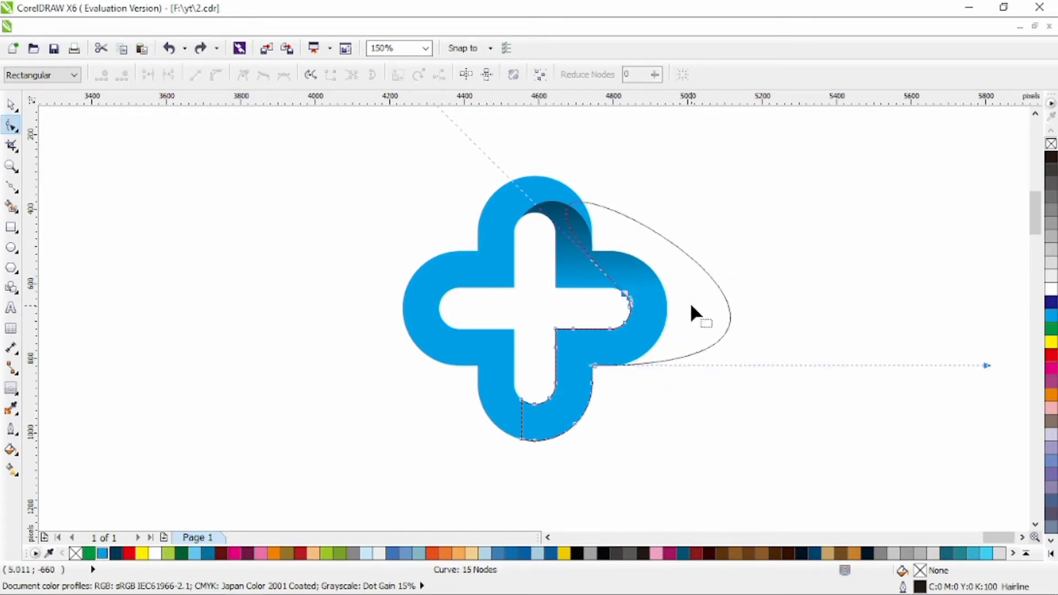
{"action": "key", "text": "ctrl+z"}
- Reshape the outline copy's open segment into a rounded arc across the right arm, from its inner end to the lower-right notch
{"action": "left_click", "coordinate": [627, 300]}
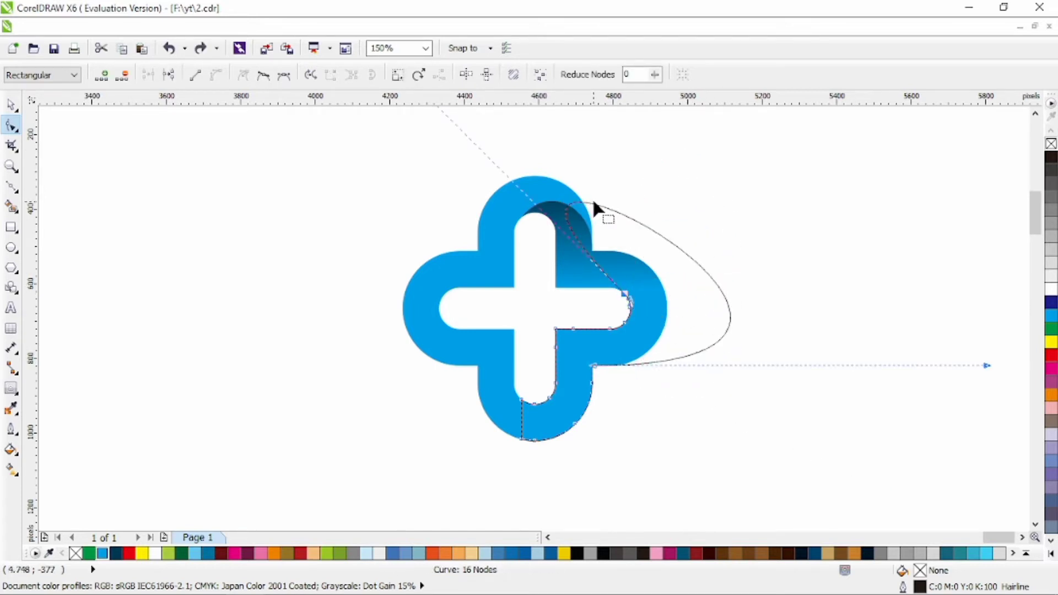
{"action": "left_click_drag", "start_coordinate": [594, 204], "coordinate": [648, 259]}
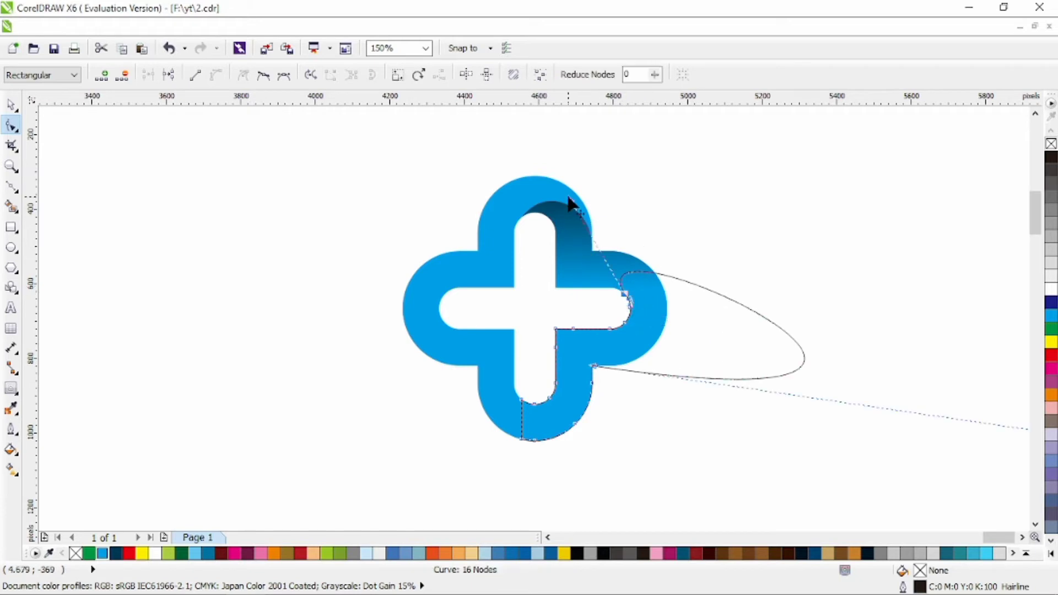
{"action": "left_click_drag", "start_coordinate": [567, 196], "coordinate": [653, 291]}
{"action": "left_click_drag", "start_coordinate": [805, 383], "coordinate": [667, 355]}
{"action": "left_click", "coordinate": [593, 366]}
{"action": "left_click_drag", "start_coordinate": [783, 376], "coordinate": [683, 363]}
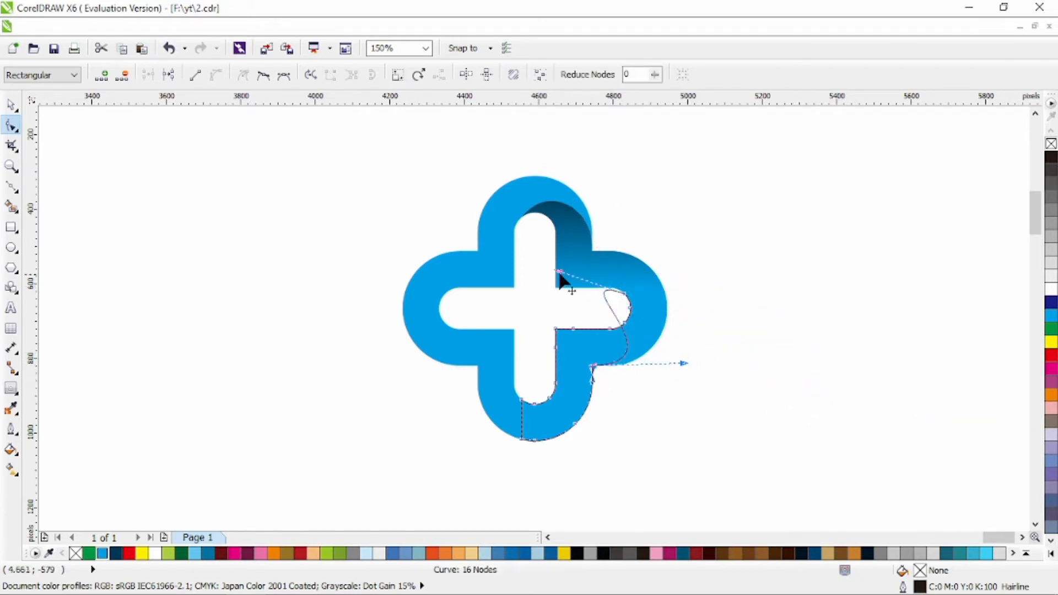
{"action": "left_click_drag", "start_coordinate": [559, 272], "coordinate": [656, 317]}
{"action": "left_click_drag", "start_coordinate": [683, 363], "coordinate": [660, 363]}
{"action": "left_click_drag", "start_coordinate": [663, 325], "coordinate": [642, 305]}
{"action": "left_click_drag", "start_coordinate": [661, 362], "coordinate": [655, 367]}
{"action": "left_click_drag", "start_coordinate": [642, 307], "coordinate": [642, 304]}
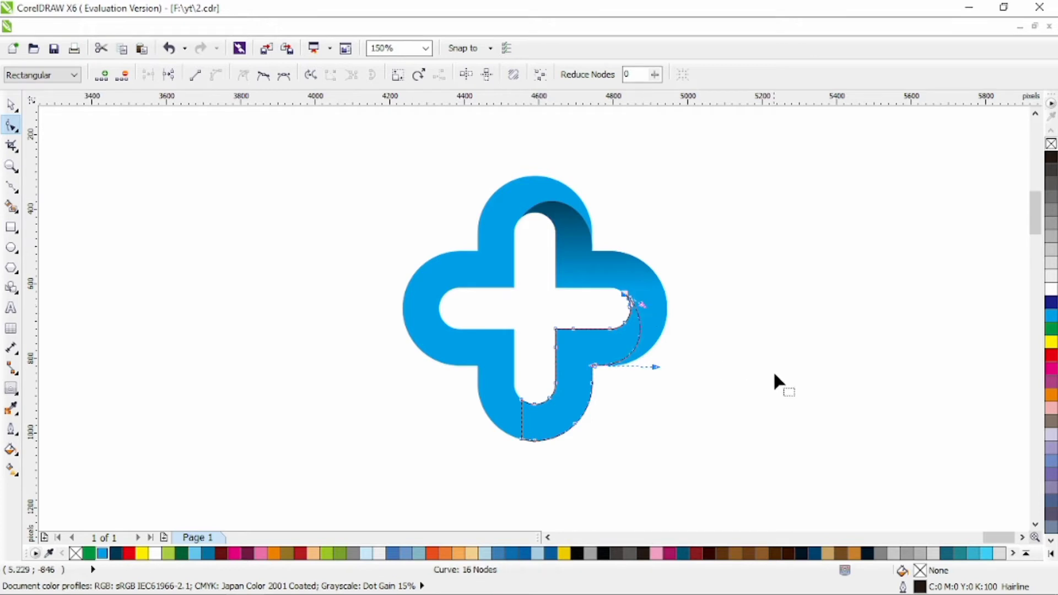
- Fill the reshaped piece with dark blue C100 M81 Y54 K20, remove its outline, and fade it diagonally to cyan towards the lower arm
{"action": "left_click", "coordinate": [11, 106]}
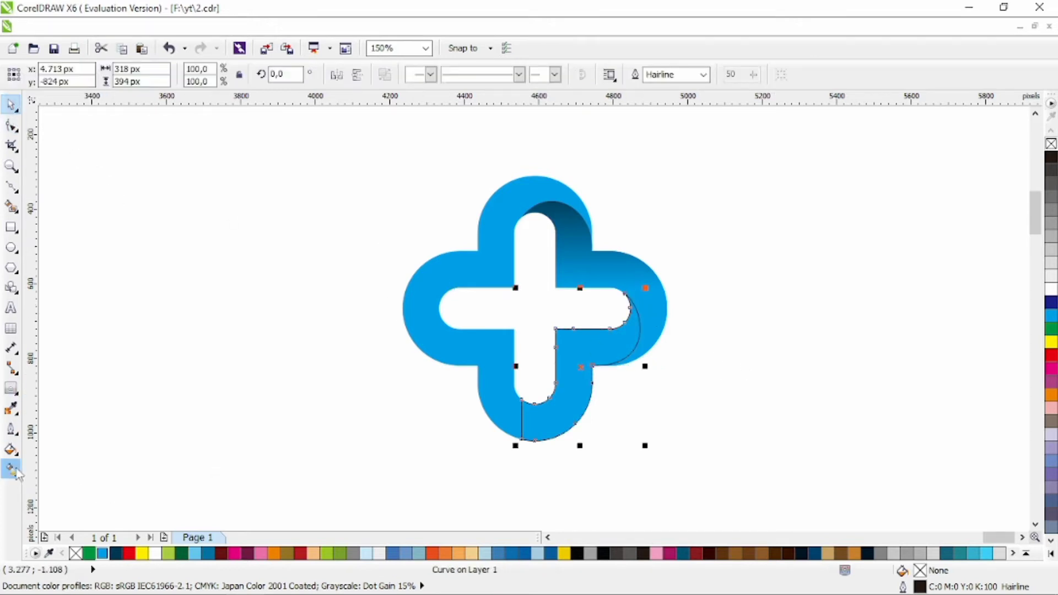
{"action": "left_click", "coordinate": [115, 553]}
{"action": "left_click", "coordinate": [11, 469]}
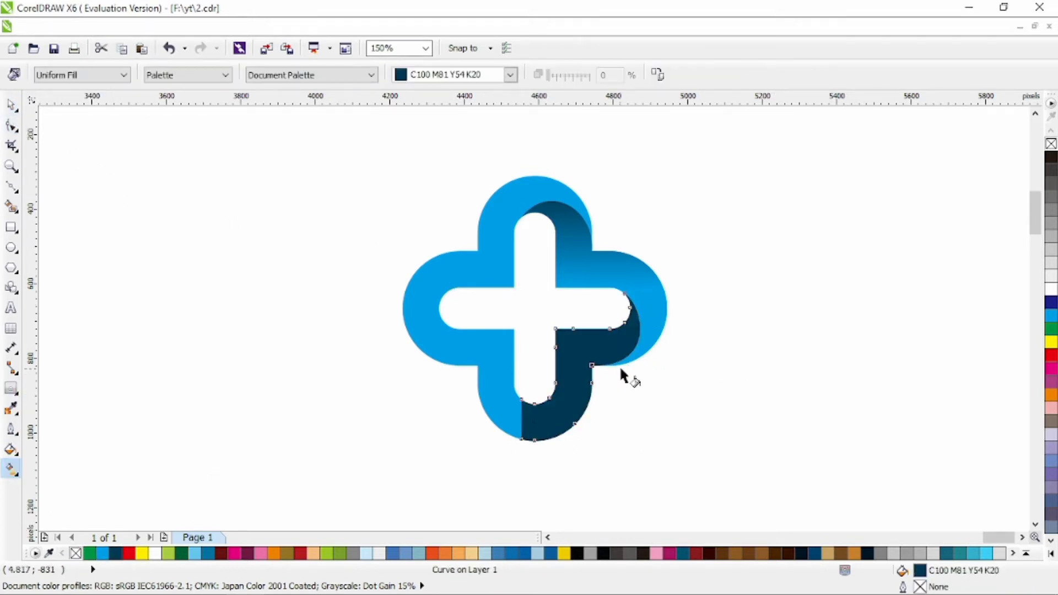
{"action": "left_click_drag", "start_coordinate": [628, 339], "coordinate": [539, 388]}
{"action": "left_click", "coordinate": [102, 553]}
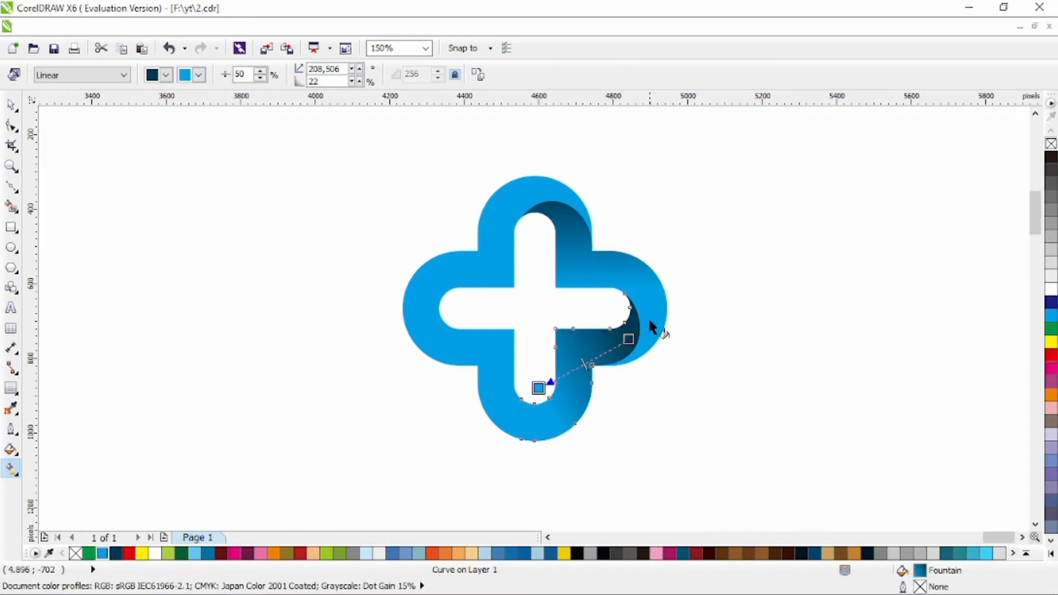
{"action": "left_click_drag", "start_coordinate": [646, 316], "coordinate": [534, 387]}
- Tilt the upper-right piece's gradient so dark blue at the upper arm's inner end fades diagonally to cyan towards the right arm
{"action": "left_click", "coordinate": [561, 227]}
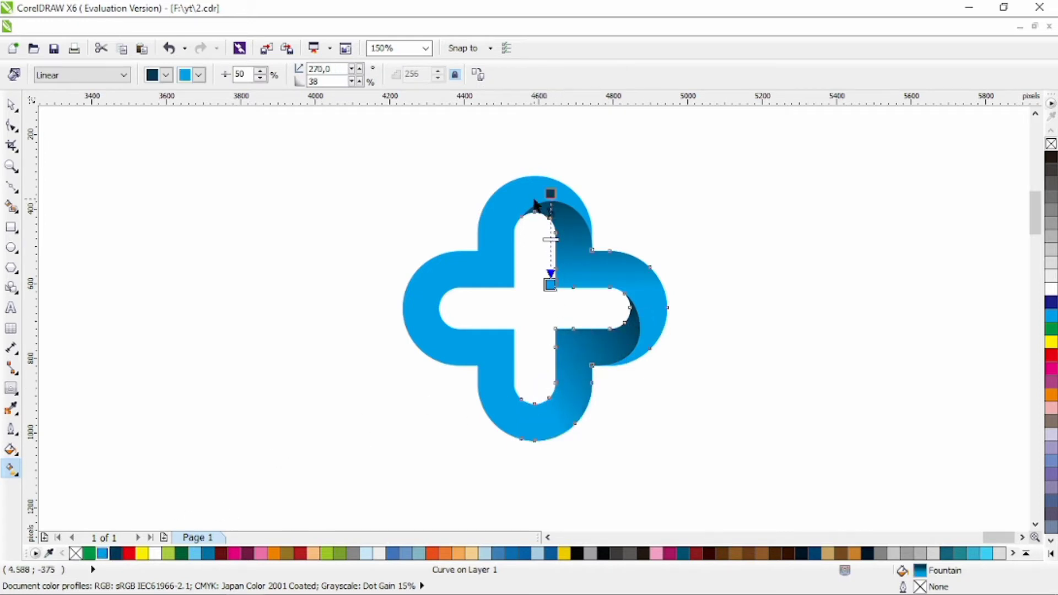
{"action": "left_click_drag", "start_coordinate": [534, 200], "coordinate": [571, 293]}
{"action": "left_click", "coordinate": [11, 104]}
{"action": "left_click", "coordinate": [672, 357]}
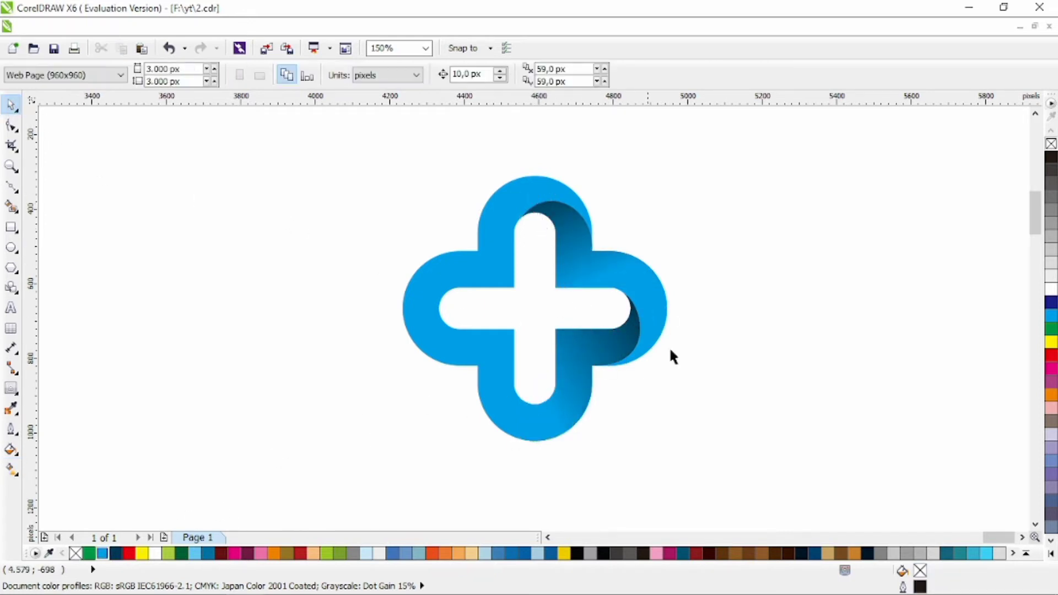
- Duplicate the full cyan plus ring in place and give the copy a black hairline outline and no fill
{"action": "left_click", "coordinate": [552, 426]}
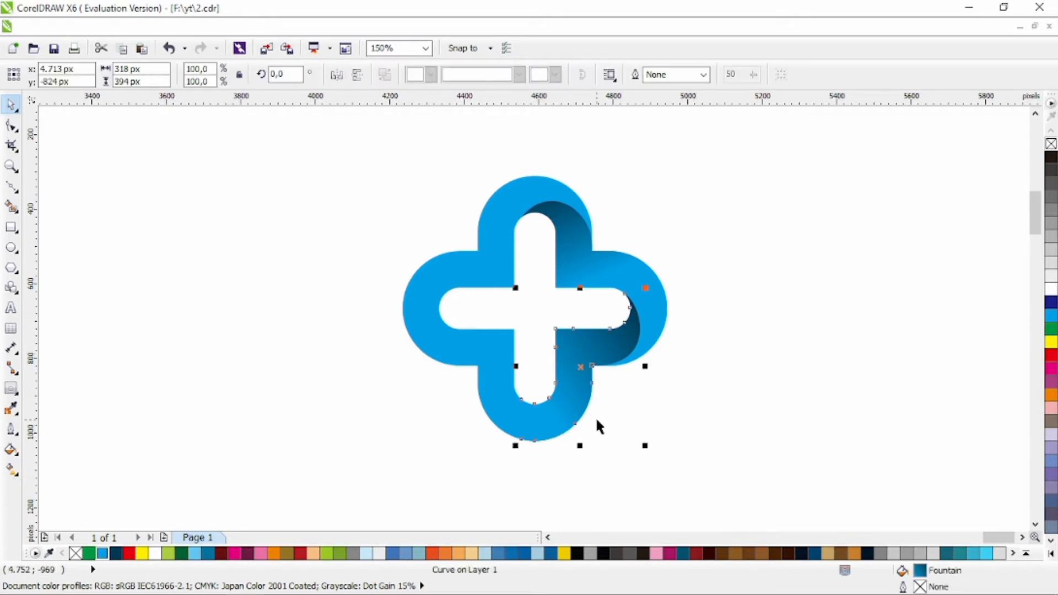
{"action": "left_click", "coordinate": [481, 381]}
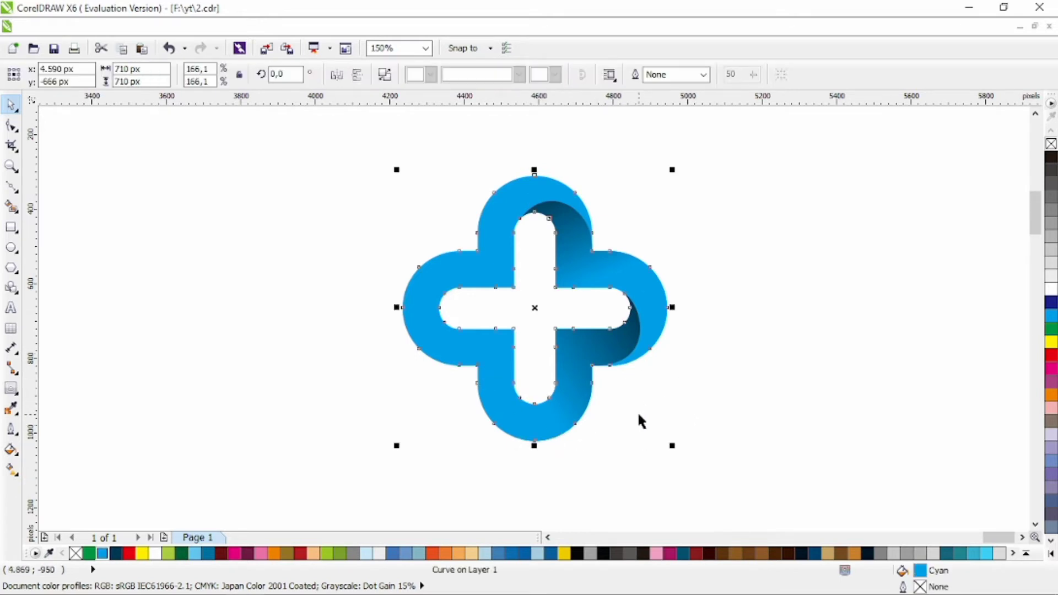
{"action": "key", "text": "ctrl+c"}
{"action": "key", "text": "ctrl+v"}
{"action": "right_click", "coordinate": [1051, 157]}
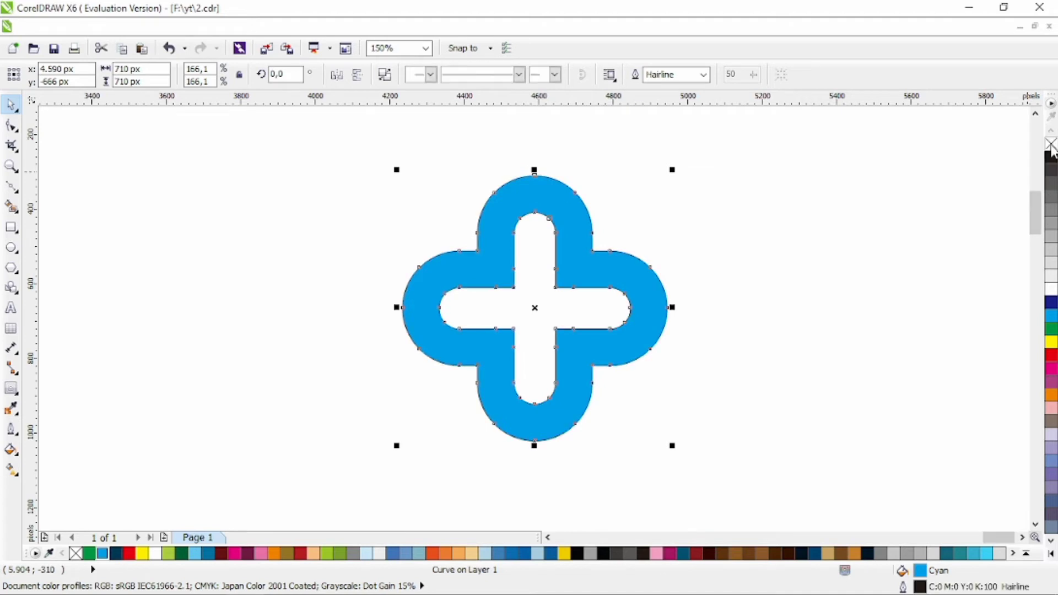
{"action": "left_click", "coordinate": [1050, 145]}
- Try to delete all nodes around the right arm from the ring's outline copy
{"action": "left_click", "coordinate": [11, 125]}
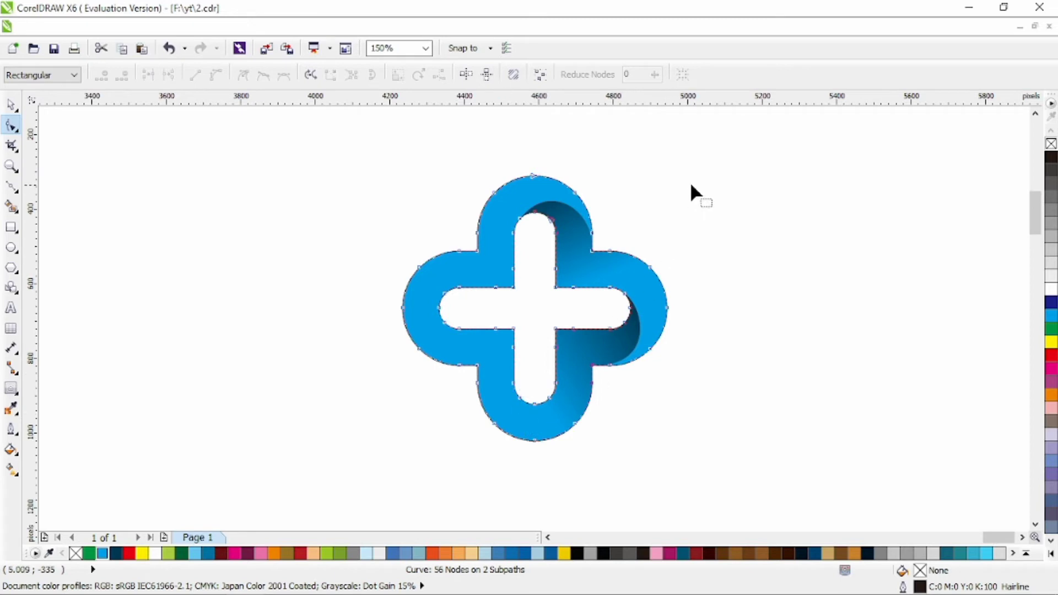
{"action": "left_click_drag", "start_coordinate": [683, 321], "coordinate": [722, 346]}
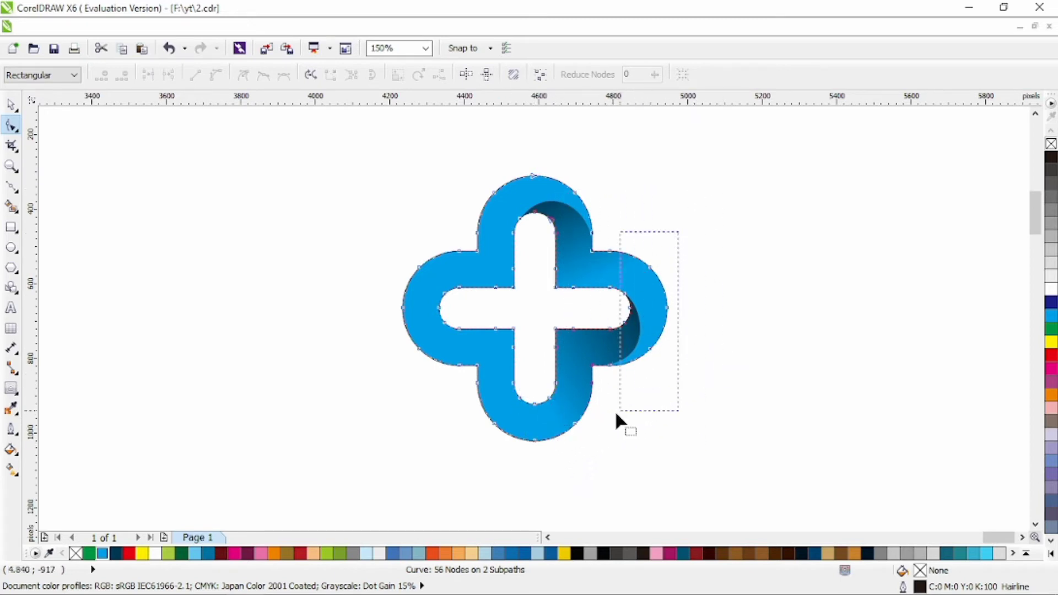
{"action": "left_click_drag", "start_coordinate": [615, 420], "coordinate": [569, 442]}
{"action": "key", "text": "Delete"}
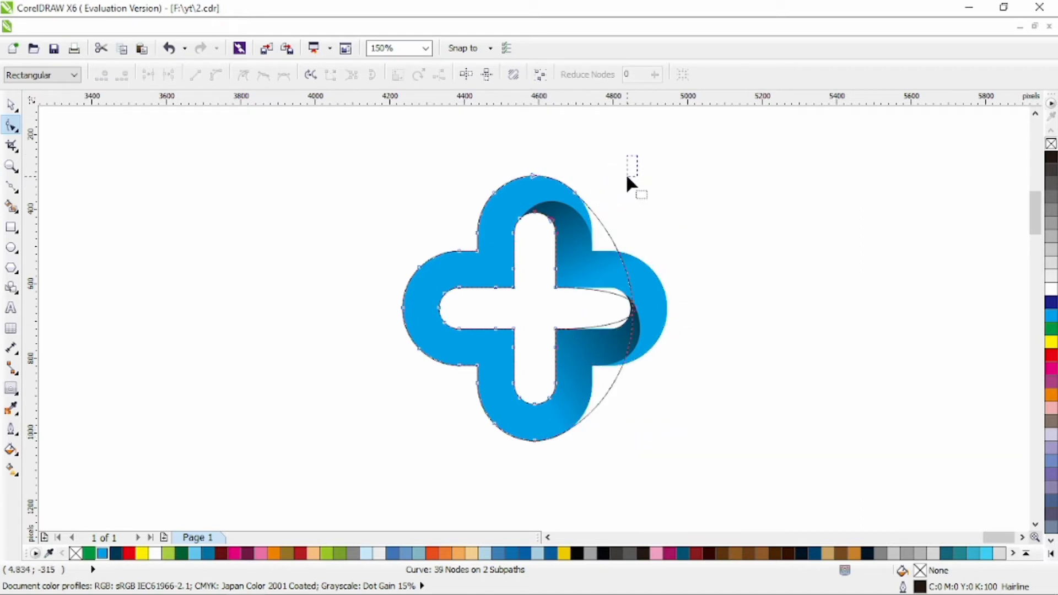
- Draw a rectangle over the ring's upper-right quarter, trim the outline copy with it, and delete the rectangle
{"action": "left_click", "coordinate": [11, 227]}
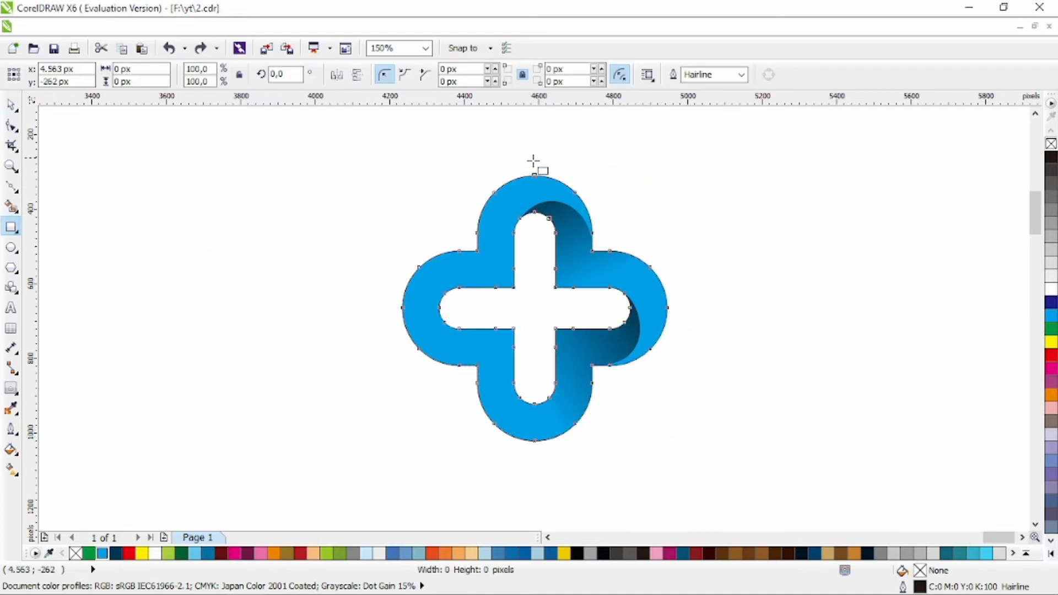
{"action": "left_click_drag", "start_coordinate": [524, 158], "coordinate": [710, 309]}
{"action": "left_click", "coordinate": [14, 106]}
{"action": "left_click", "coordinate": [486, 237], "text": "shift"}
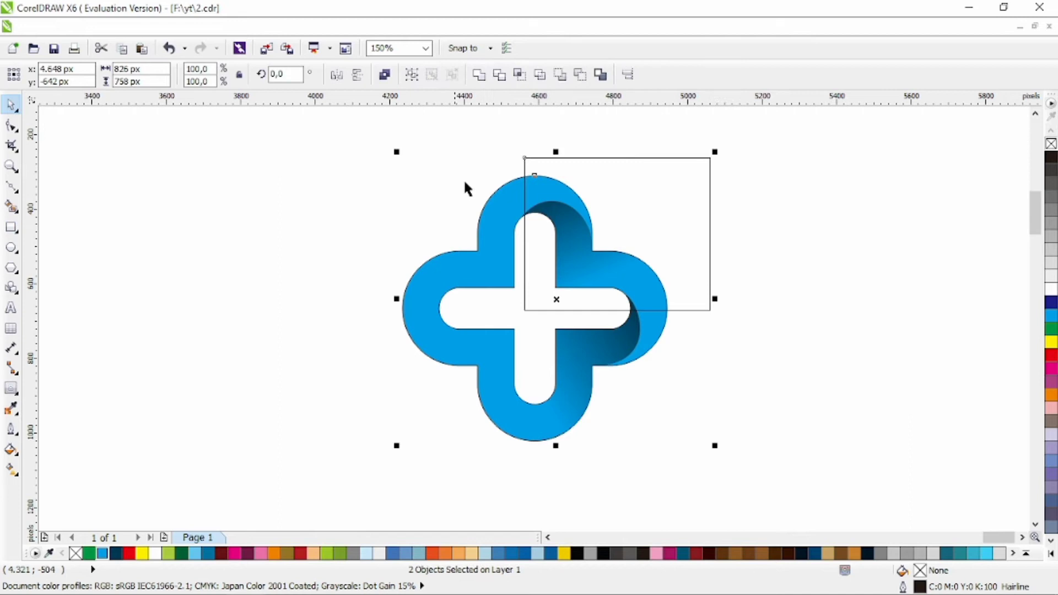
{"action": "left_click", "coordinate": [498, 76]}
{"action": "key", "text": "Delete"}
- Delete the trimmed outline's nodes around the right arm and along the lower arm's right side and outer edge
{"action": "key", "text": "F10"}
{"action": "left_click", "coordinate": [578, 346]}
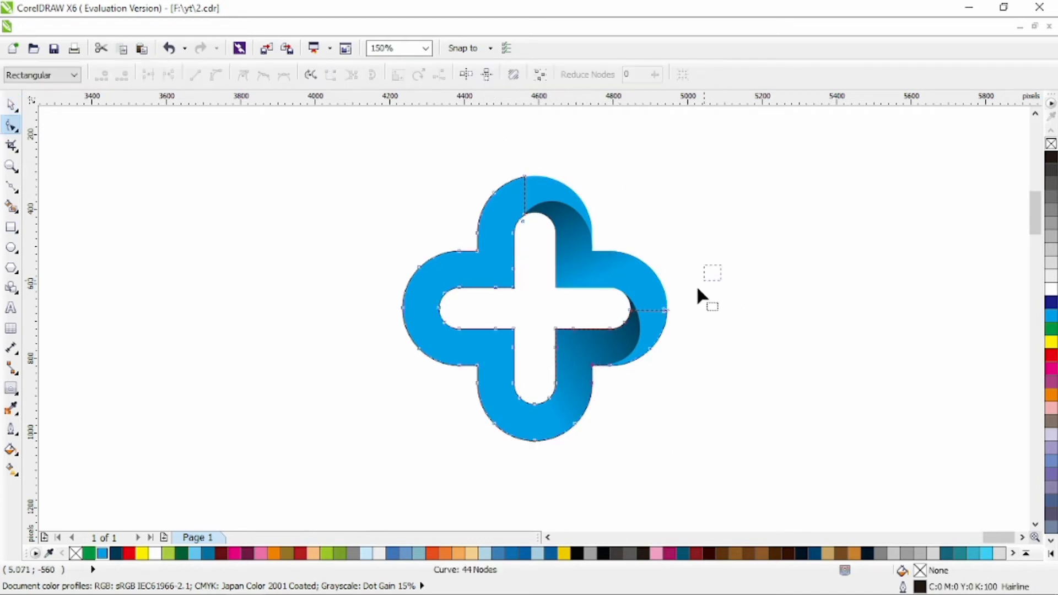
{"action": "left_click_drag", "start_coordinate": [696, 286], "coordinate": [577, 370]}
{"action": "key", "text": "Delete"}
{"action": "key", "text": "Delete"}
{"action": "left_click_drag", "start_coordinate": [552, 313], "coordinate": [583, 418]}
{"action": "key", "text": "Delete"}
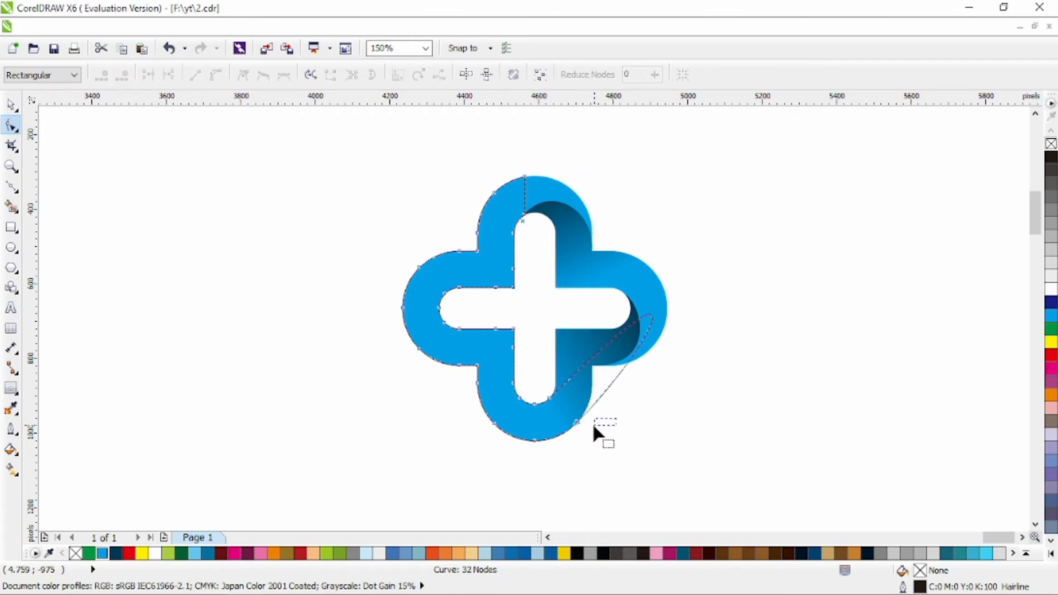
{"action": "left_click_drag", "start_coordinate": [538, 464], "coordinate": [448, 404]}
{"action": "key", "text": "Delete"}
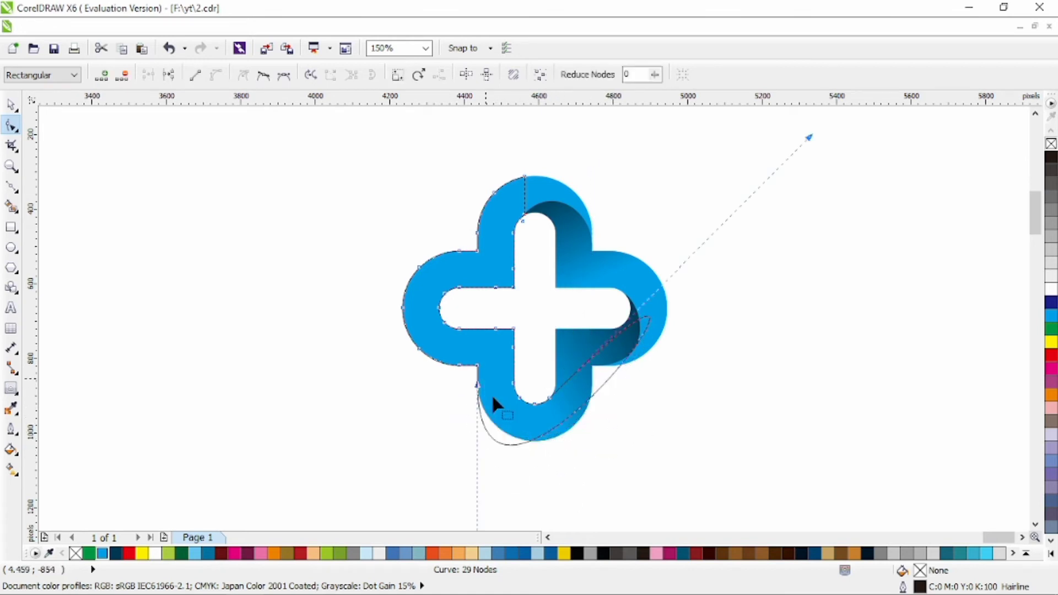
- Reshape the trimmed outline's open segment into a rounded arc across the lower arm, from its inner end to the lower-left notch
{"action": "key", "text": "ctrl+a"}
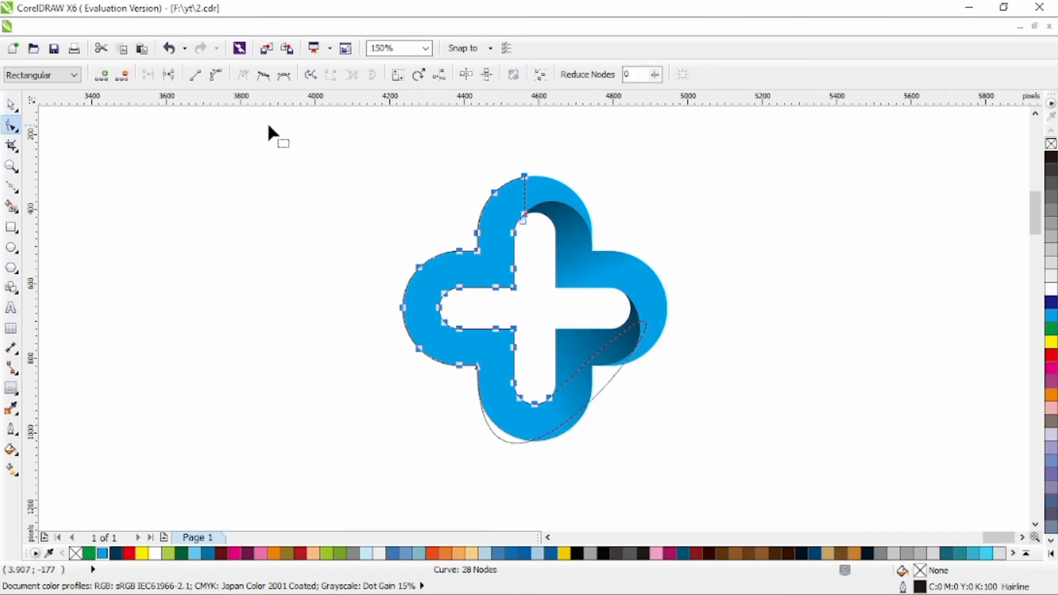
{"action": "left_click_drag", "start_coordinate": [542, 380], "coordinate": [547, 388]}
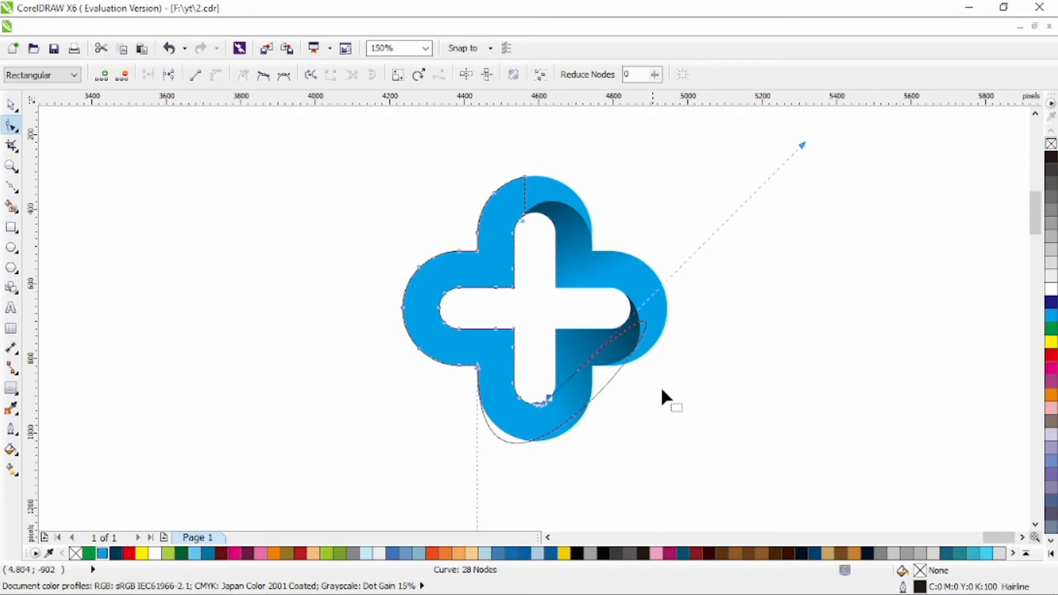
{"action": "left_click_drag", "start_coordinate": [799, 157], "coordinate": [471, 408]}
{"action": "left_click", "coordinate": [476, 366]}
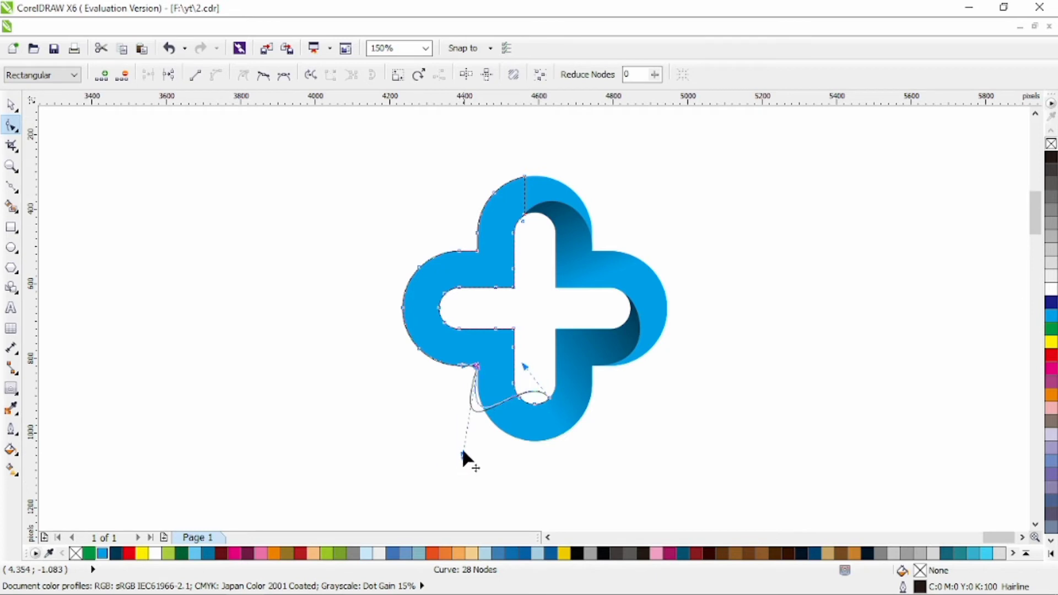
{"action": "left_click_drag", "start_coordinate": [461, 452], "coordinate": [478, 434]}
{"action": "left_click_drag", "start_coordinate": [524, 367], "coordinate": [477, 431]}
- Fill the left piece with dark blue C100 M81 Y54 K20, remove its outline, and fade it upwards from the lower arm to cyan
{"action": "left_click", "coordinate": [11, 105]}
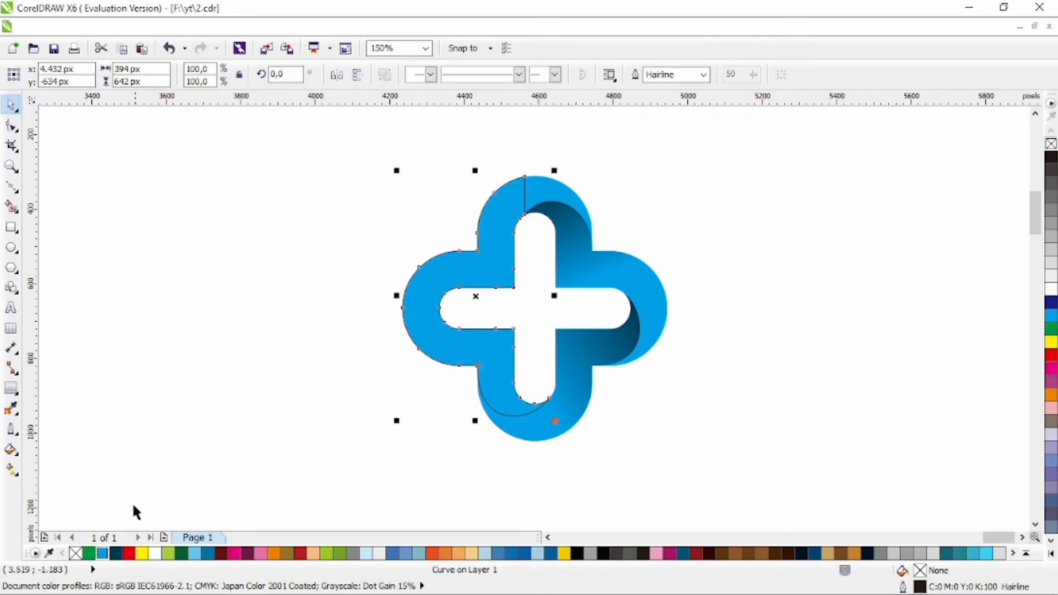
{"action": "left_click", "coordinate": [115, 553]}
{"action": "right_click", "coordinate": [75, 553]}
{"action": "left_click", "coordinate": [11, 469]}
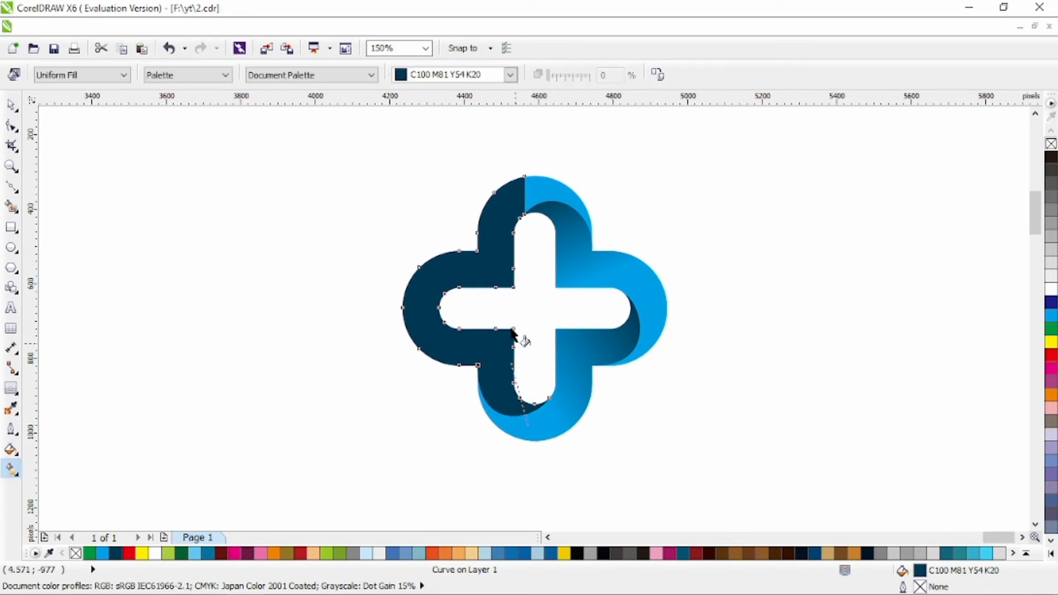
{"action": "left_click_drag", "start_coordinate": [513, 330], "coordinate": [500, 322]}
{"action": "left_click", "coordinate": [103, 553]}
{"action": "mouse_move", "coordinate": [527, 426]}
{"action": "left_mouse_down"}
{"action": "mouse_move", "coordinate": [540, 419]}
{"action": "mouse_move", "coordinate": [518, 425]}
{"action": "left_mouse_up"}
{"action": "left_click_drag", "start_coordinate": [511, 309], "coordinate": [496, 340]}
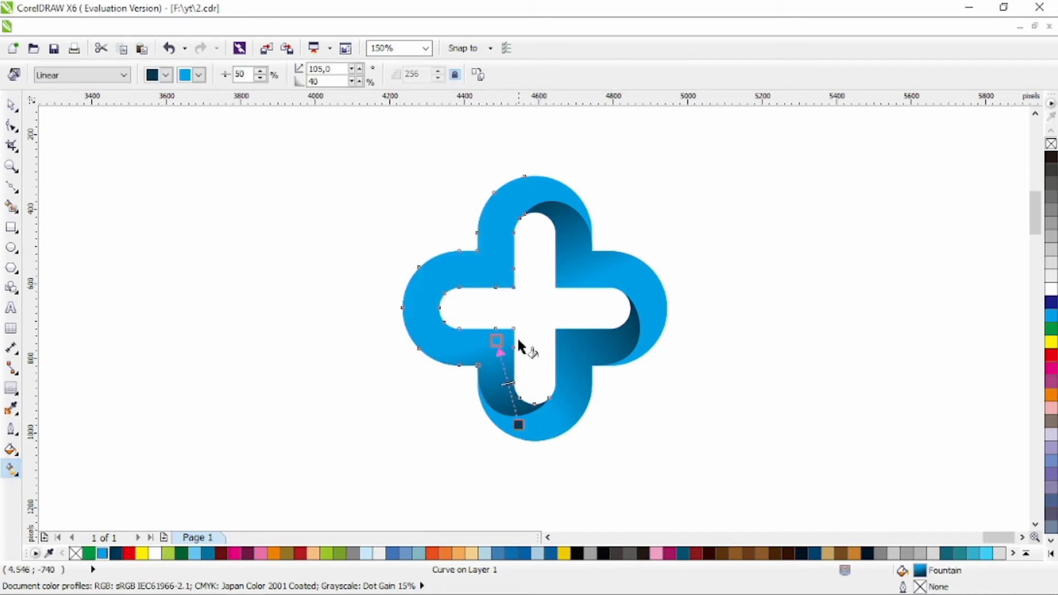
- Duplicate the left gradient piece in place and give the copy a black hairline outline and no fill
{"action": "left_click", "coordinate": [12, 105]}
{"action": "left_click", "coordinate": [266, 243]}
{"action": "left_click", "coordinate": [497, 278]}
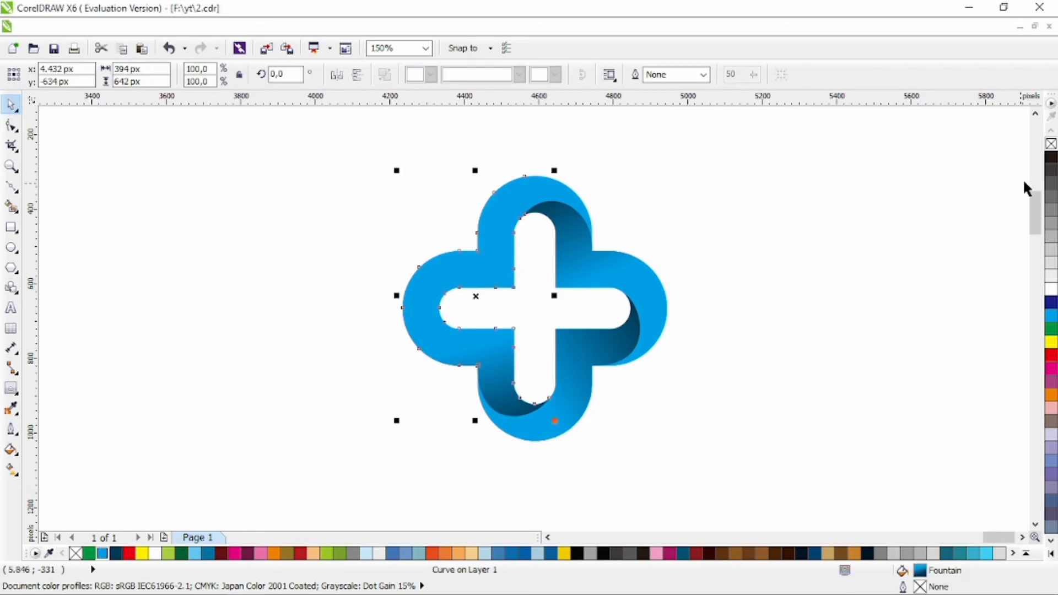
{"action": "right_click", "coordinate": [1050, 157]}
- Delete the new outline copy's nodes around the lower arm and along the left arm's lower edge
{"action": "key", "text": "F10"}
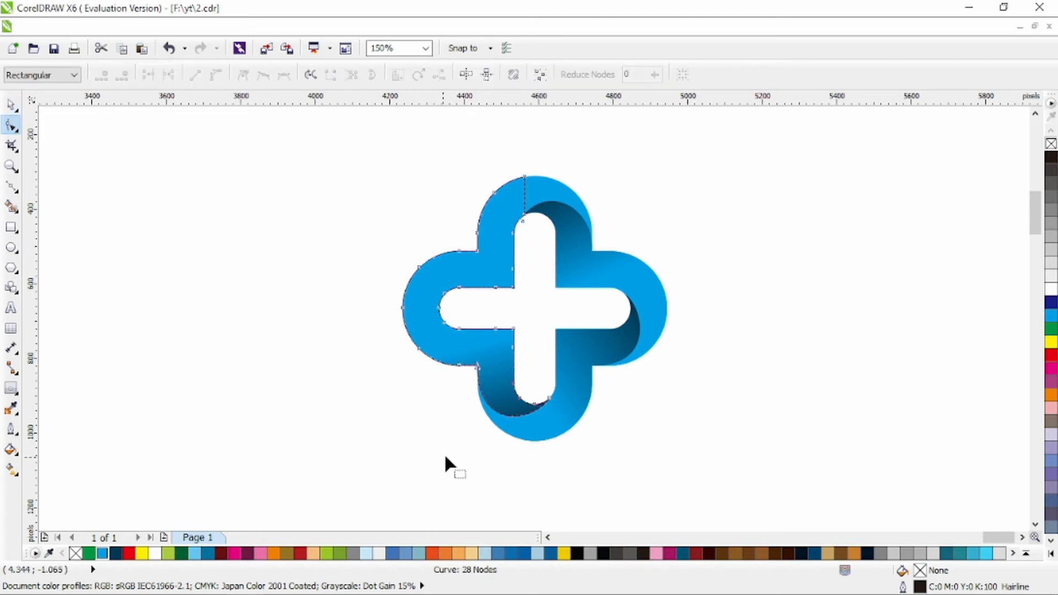
{"action": "left_click_drag", "start_coordinate": [445, 456], "coordinate": [579, 373]}
{"action": "key", "text": "Delete"}
{"action": "left_click_drag", "start_coordinate": [415, 429], "coordinate": [512, 353]}
{"action": "key", "text": "Delete"}
{"action": "left_click_drag", "start_coordinate": [371, 404], "coordinate": [483, 348]}
{"action": "key", "text": "Delete"}
{"action": "key", "text": "Delete"}
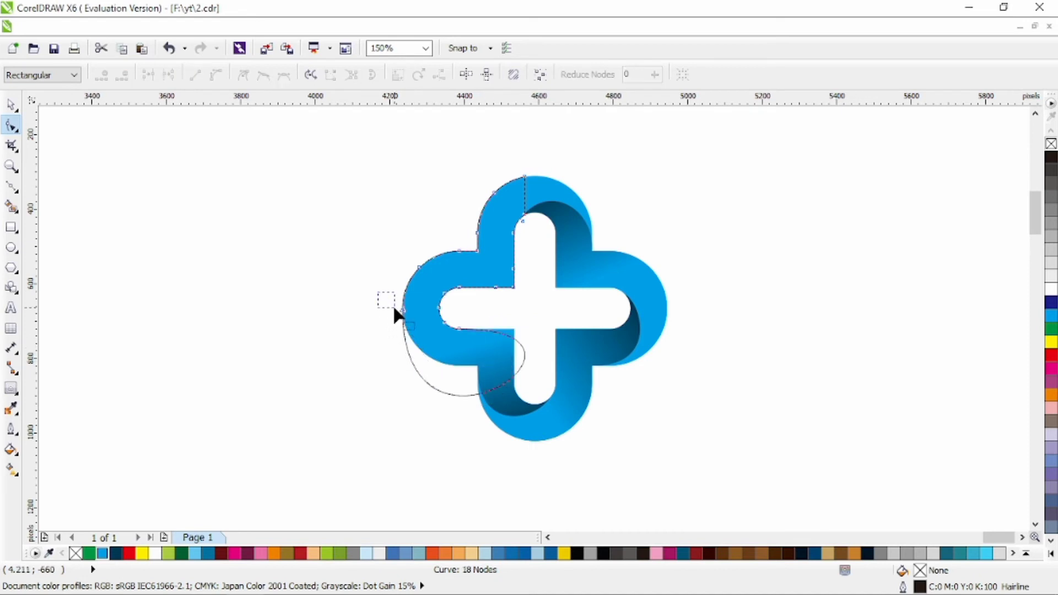
- Delete the outline copy's remaining nodes along the left arm's outer edge up to the upper-left notch
{"action": "left_click_drag", "start_coordinate": [395, 308], "coordinate": [413, 324]}
{"action": "key", "text": "Delete"}
{"action": "left_click_drag", "start_coordinate": [401, 242], "coordinate": [433, 281]}
{"action": "key", "text": "Delete"}
{"action": "left_click_drag", "start_coordinate": [437, 228], "coordinate": [468, 265]}
{"action": "key", "text": "Delete"}
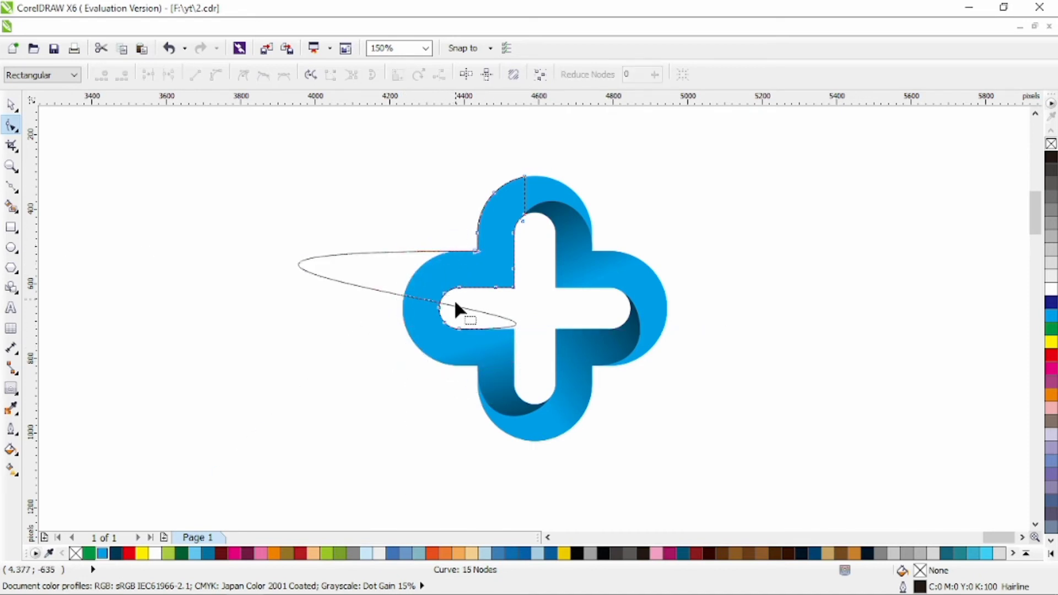
- Reshape the outline copy's open segment into a rounded arc across the left arm, from its inner lower edge to the upper-left notch
{"action": "left_click_drag", "start_coordinate": [457, 328], "coordinate": [540, 331]}
{"action": "left_click_drag", "start_coordinate": [717, 329], "coordinate": [355, 330]}
{"action": "left_click_drag", "start_coordinate": [225, 273], "coordinate": [380, 273]}
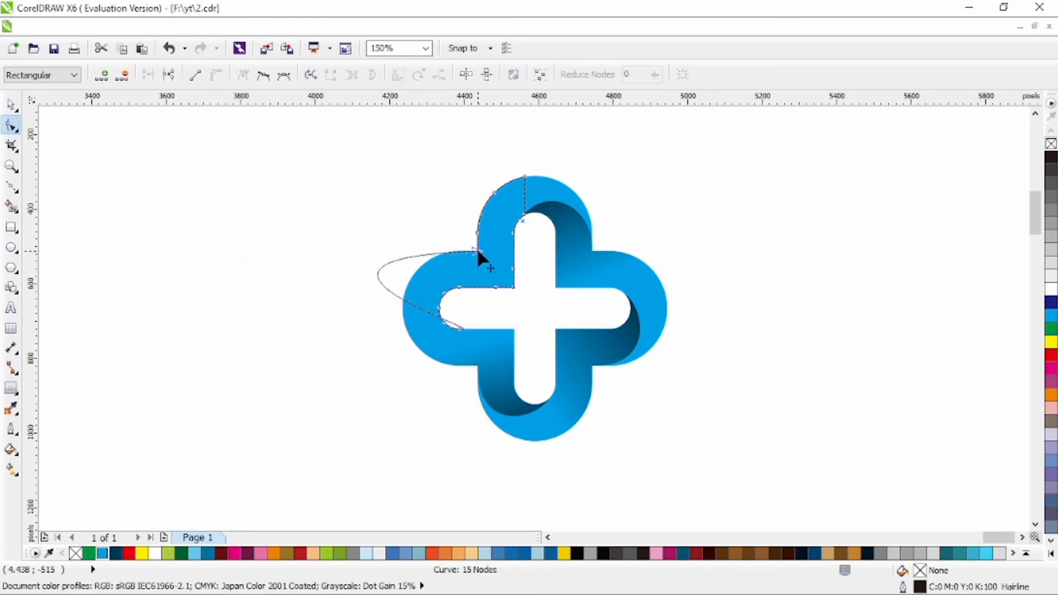
{"action": "left_click", "coordinate": [477, 250]}
{"action": "left_click_drag", "start_coordinate": [243, 257], "coordinate": [384, 256]}
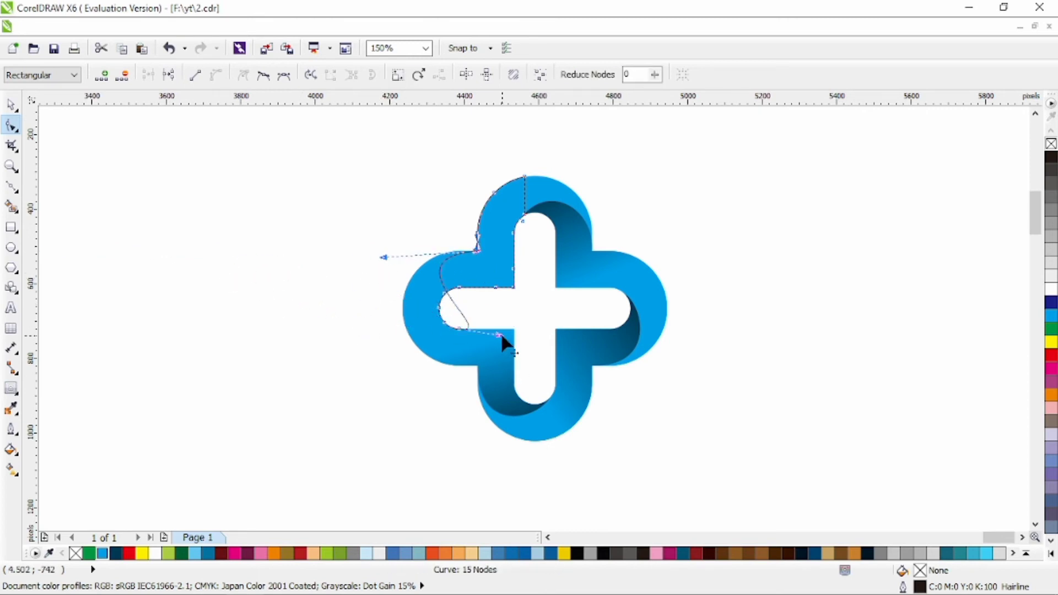
{"action": "left_click_drag", "start_coordinate": [500, 332], "coordinate": [394, 329]}
{"action": "mouse_move", "coordinate": [384, 255]}
{"action": "left_mouse_down"}
{"action": "mouse_move", "coordinate": [396, 240]}
{"action": "mouse_move", "coordinate": [401, 249]}
{"action": "left_mouse_up"}
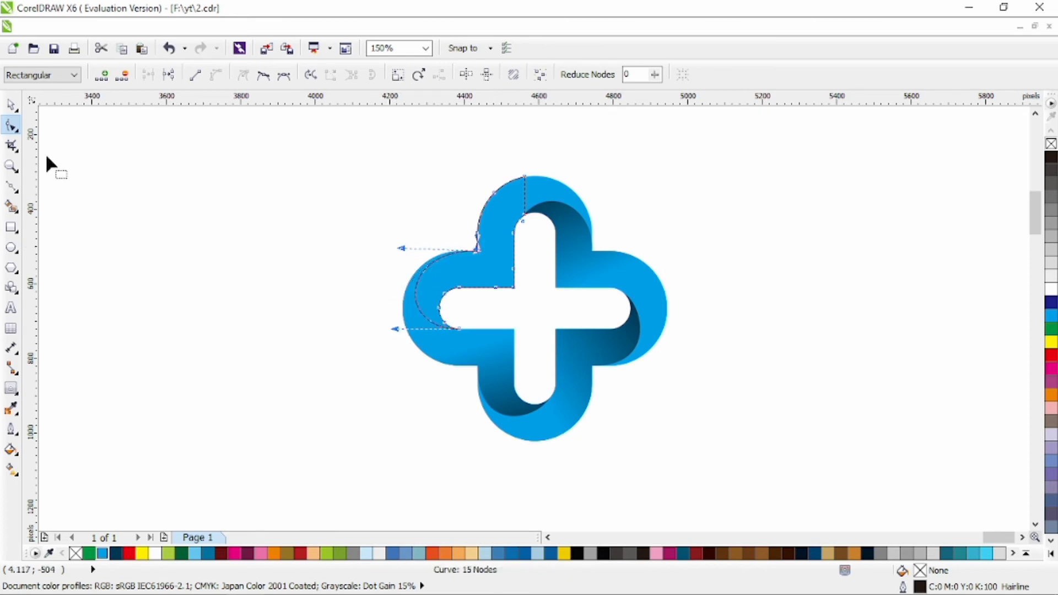
- Fill the upper-left piece with dark blue C100 M81 Y54 K20, remove its outline, and fade it diagonally to cyan towards the upper arm
{"action": "left_click", "coordinate": [11, 105]}
{"action": "left_click", "coordinate": [115, 553]}
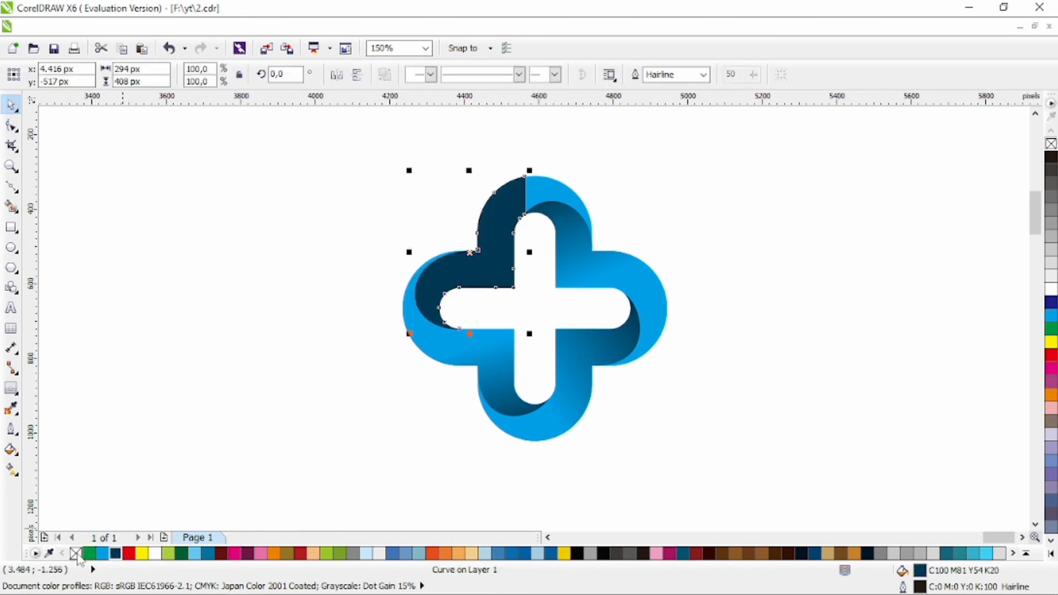
{"action": "left_click", "coordinate": [11, 470]}
{"action": "left_click_drag", "start_coordinate": [418, 319], "coordinate": [482, 253]}
{"action": "left_click", "coordinate": [103, 553]}
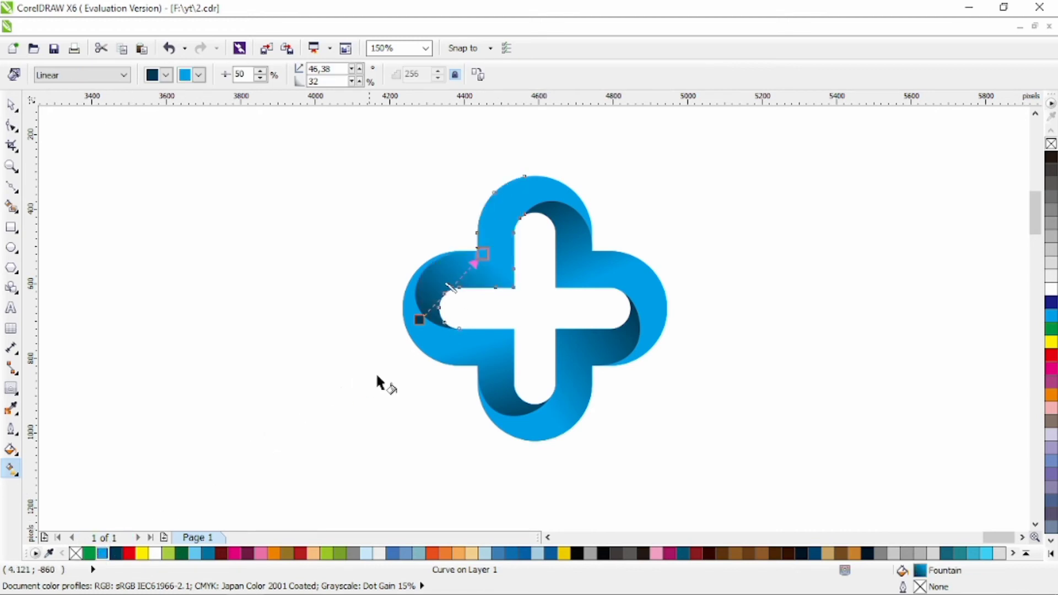
- Group the five logo pieces, scale the group down to about 437 px wide, and move it up 40 px
{"action": "key", "text": "space"}
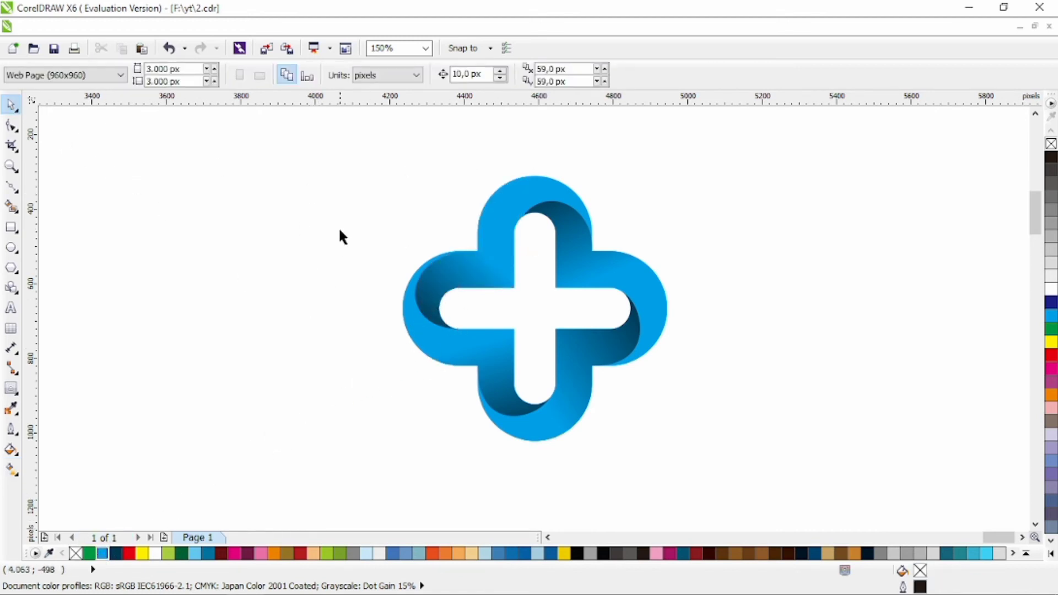
{"action": "left_click_drag", "start_coordinate": [366, 146], "coordinate": [737, 463]}
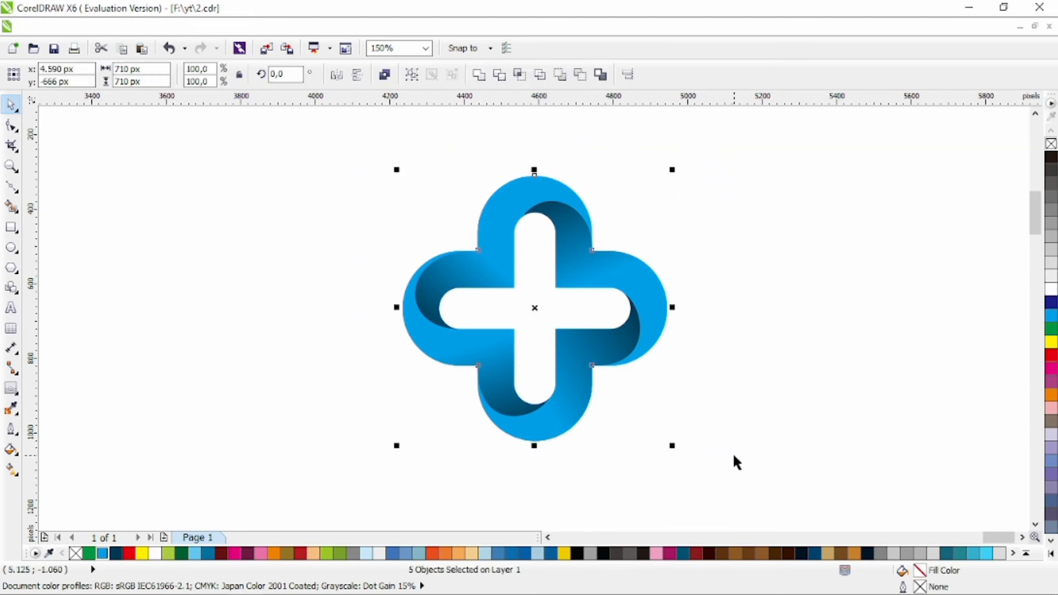
{"action": "key", "text": "ctrl+g"}
{"action": "left_click_drag", "start_coordinate": [672, 445], "coordinate": [621, 394]}
{"action": "key", "text": "Up"}
{"action": "key", "text": "Up"}
{"action": "key", "text": "Up"}
{"action": "key", "text": "Up"}
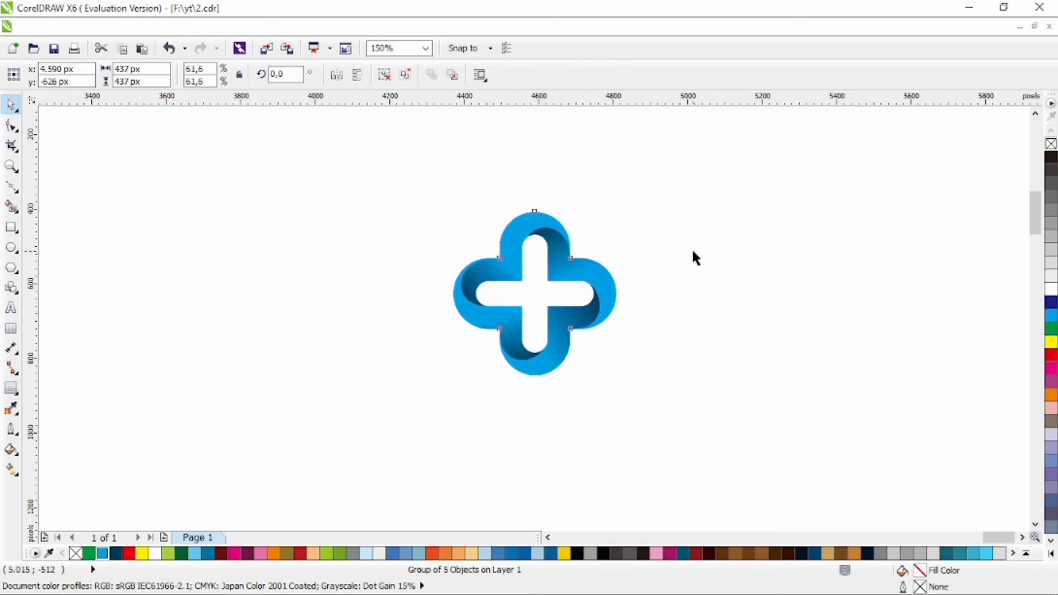
{"action": "left_click", "coordinate": [692, 249]}
- Add the artistic text MEDICALCENTER below the logo and set it in Calibri Light
{"action": "left_click", "coordinate": [11, 308]}
{"action": "left_click", "coordinate": [475, 418]}
{"action": "type", "text": "MED"}
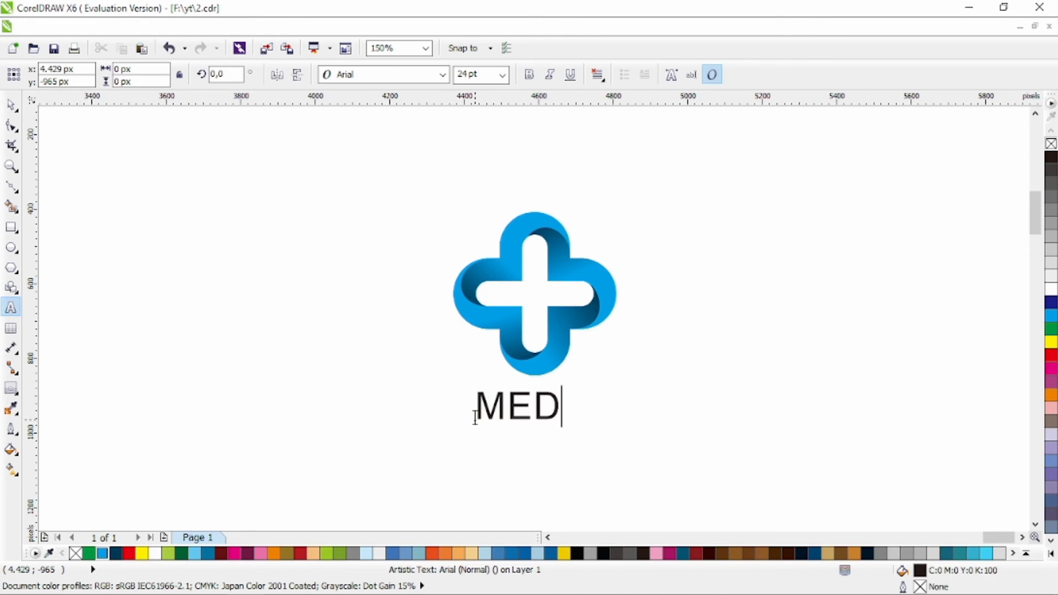
{"action": "type", "text": "ICALCENTER"}
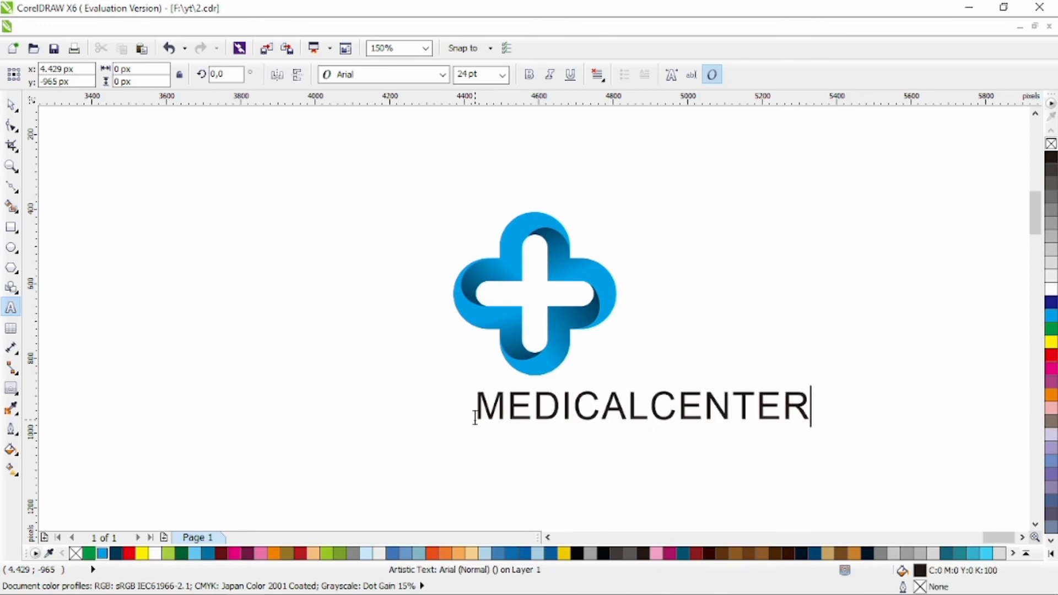
{"action": "left_click", "coordinate": [11, 105]}
{"action": "left_click", "coordinate": [442, 74]}
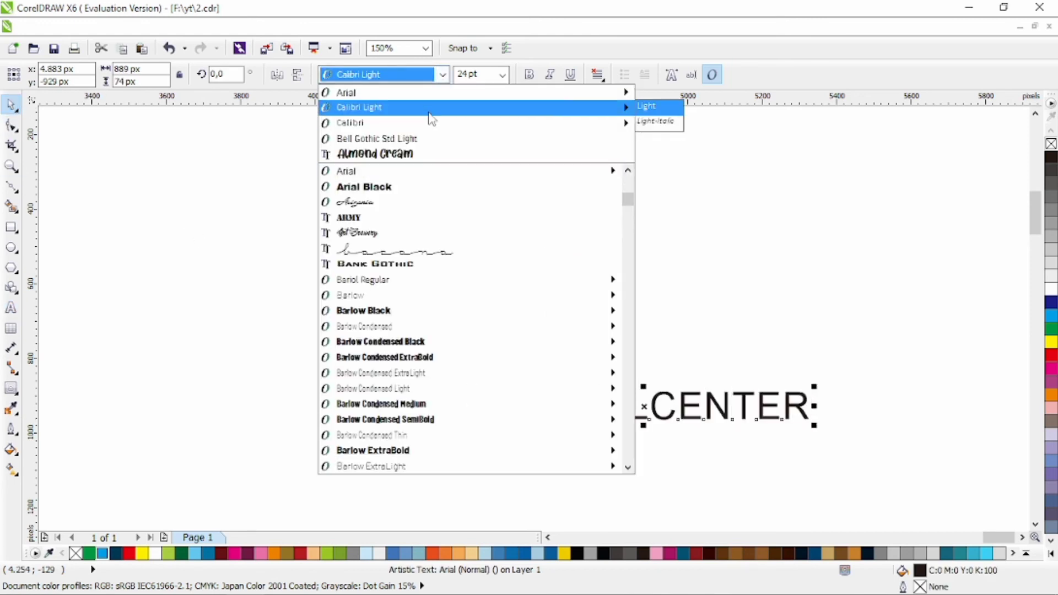
{"action": "left_click", "coordinate": [355, 107]}
- Format only the word MEDICAL within the text as bold Calibri
{"action": "double_click", "coordinate": [622, 408]}
{"action": "key", "text": "shift+Home"}
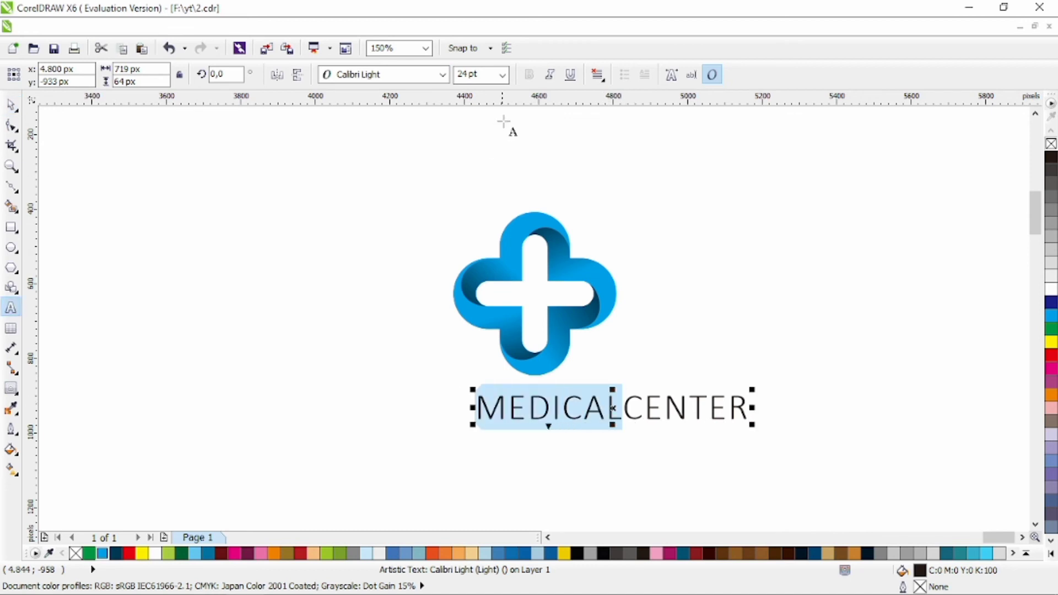
{"action": "left_click", "coordinate": [443, 75]}
{"action": "left_click", "coordinate": [423, 123]}
{"action": "left_click", "coordinate": [530, 75]}
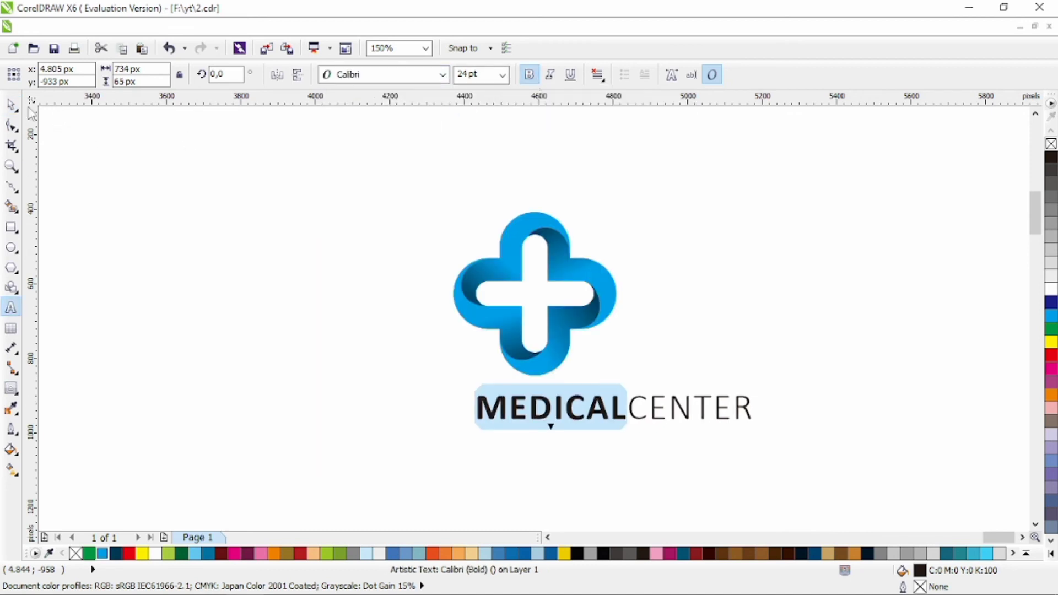
{"action": "left_click", "coordinate": [11, 105]}
- Scale the MEDICALCENTER text down to about 13.95 pt, duplicate it just below, and change the copy's wording to LOGO DESIGN
{"action": "left_click_drag", "start_coordinate": [756, 425], "coordinate": [608, 433]}
{"action": "left_click", "coordinate": [602, 440]}
{"action": "key", "text": "ctrl+z"}
{"action": "right_click", "coordinate": [608, 433]}
{"action": "double_click", "coordinate": [608, 434]}
{"action": "key", "text": "ctrl+a"}
{"action": "type", "text": "LOGO DESI"}
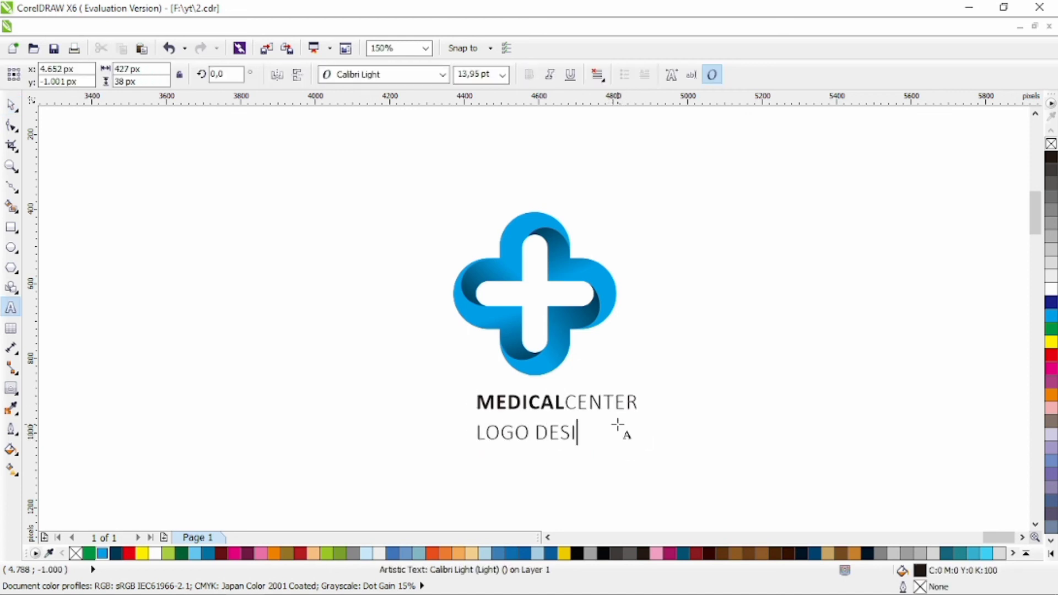
- Set the LOGO DESIGN line in bold Calibri, shrink it to a small tagline, and widen its letter spacing
{"action": "left_click", "coordinate": [11, 104]}
{"action": "left_click", "coordinate": [443, 75]}
{"action": "left_click", "coordinate": [430, 103]}
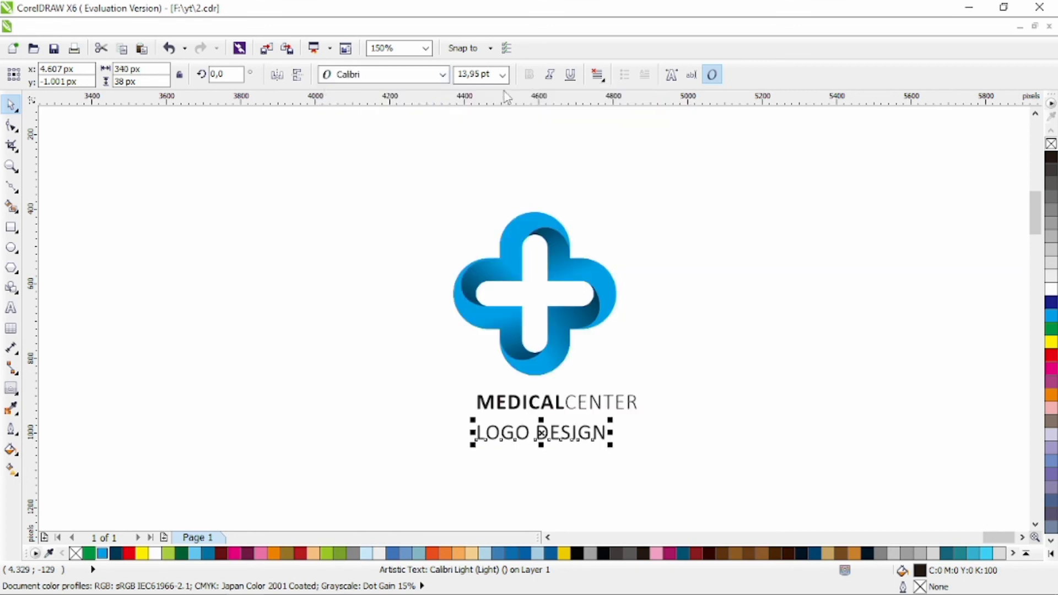
{"action": "left_click", "coordinate": [529, 75]}
{"action": "left_click_drag", "start_coordinate": [611, 452], "coordinate": [579, 437]}
{"action": "left_click", "coordinate": [11, 125]}
{"action": "key", "text": "space"}
- Align the logo group, the MEDICALCENTER text and the tagline on a common vertical centre line
{"action": "left_click_drag", "start_coordinate": [368, 151], "coordinate": [677, 381]}
{"action": "key", "text": "ctrl+g"}
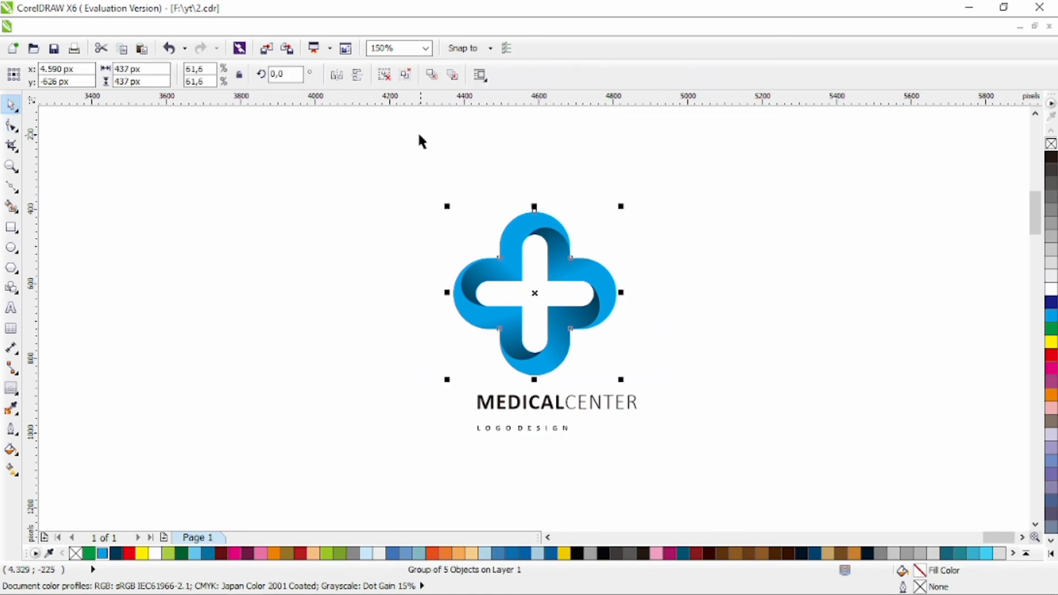
{"action": "left_click", "coordinate": [367, 193]}
{"action": "left_click_drag", "start_coordinate": [367, 194], "coordinate": [741, 462]}
{"action": "key", "text": "c"}
{"action": "left_click", "coordinate": [722, 371]}
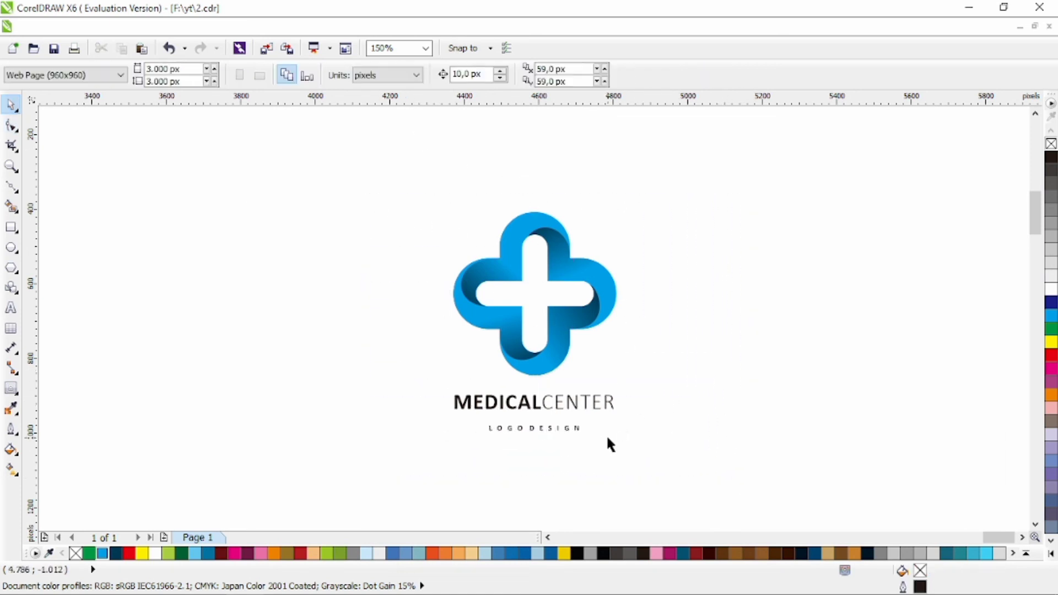
- Enlarge the MEDICALCENTER text to slightly wider than the logo and recolour both text lines dark blue
{"action": "left_click", "coordinate": [609, 406]}
{"action": "left_click_drag", "start_coordinate": [619, 416], "coordinate": [143, 517]}
{"action": "left_click", "coordinate": [763, 368]}
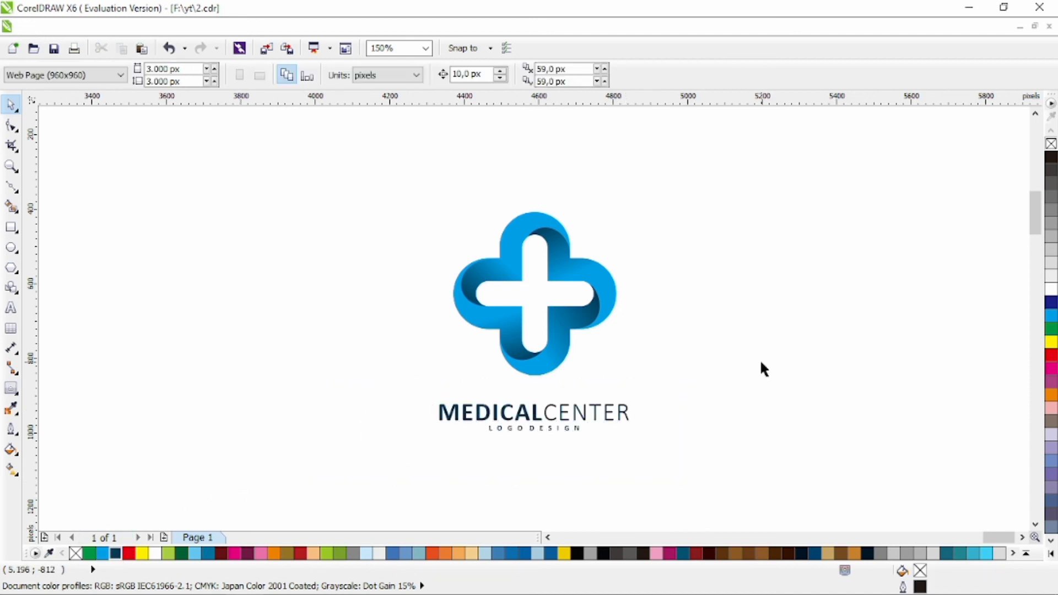